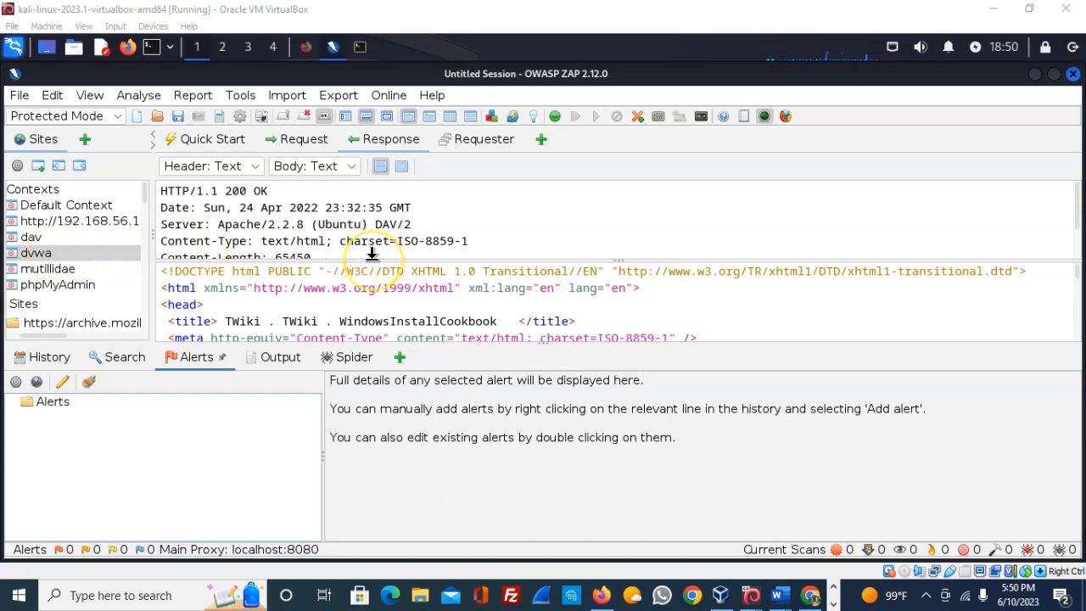
- Drag the header/body splitter down until all response headers, through Content-Length: 65450, are visible
left_click_drag(375, 254, 372, 293)
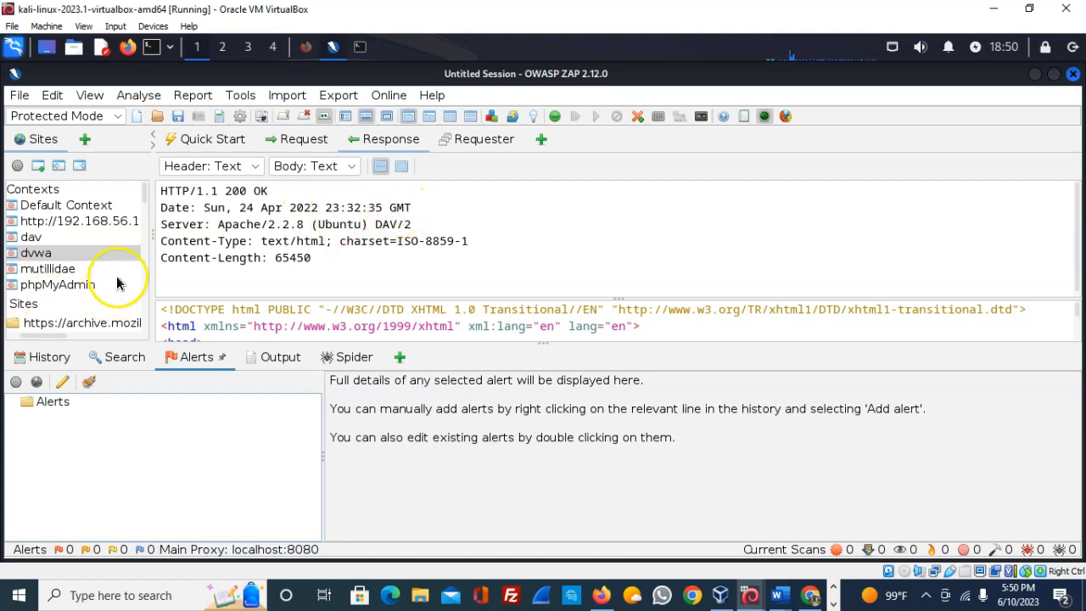
- Launch an active scan on the dvwa context using the Default Policy
right_click(97, 252)
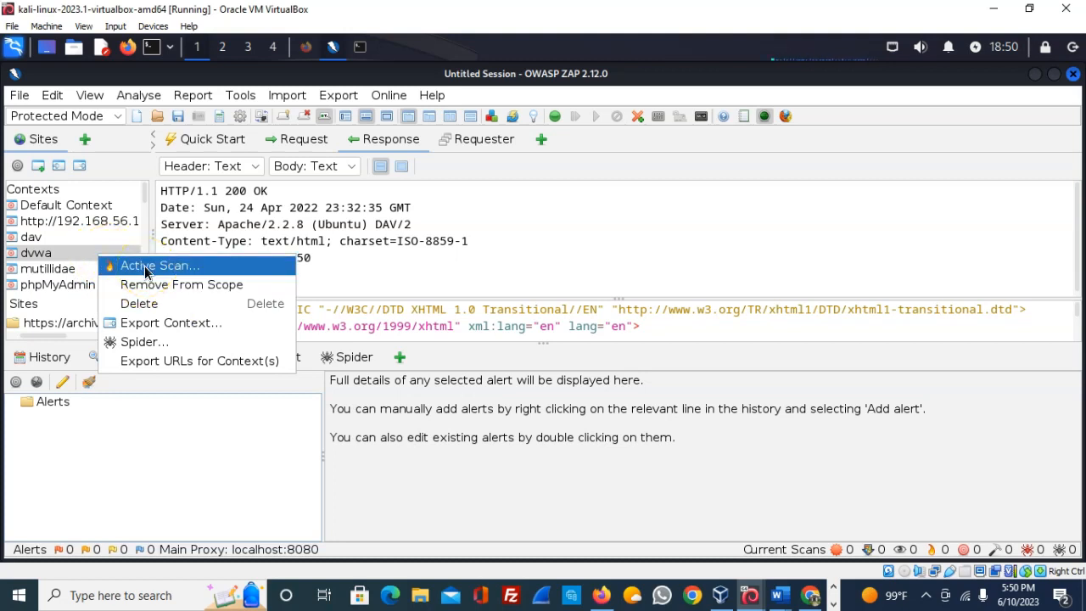
left_click(145, 268)
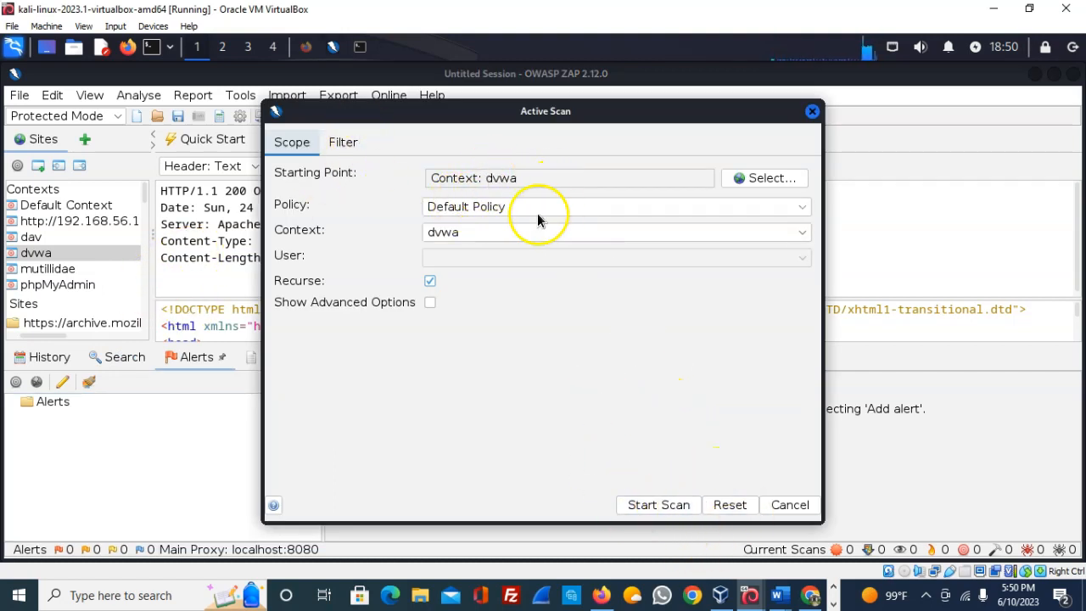
left_click(656, 506)
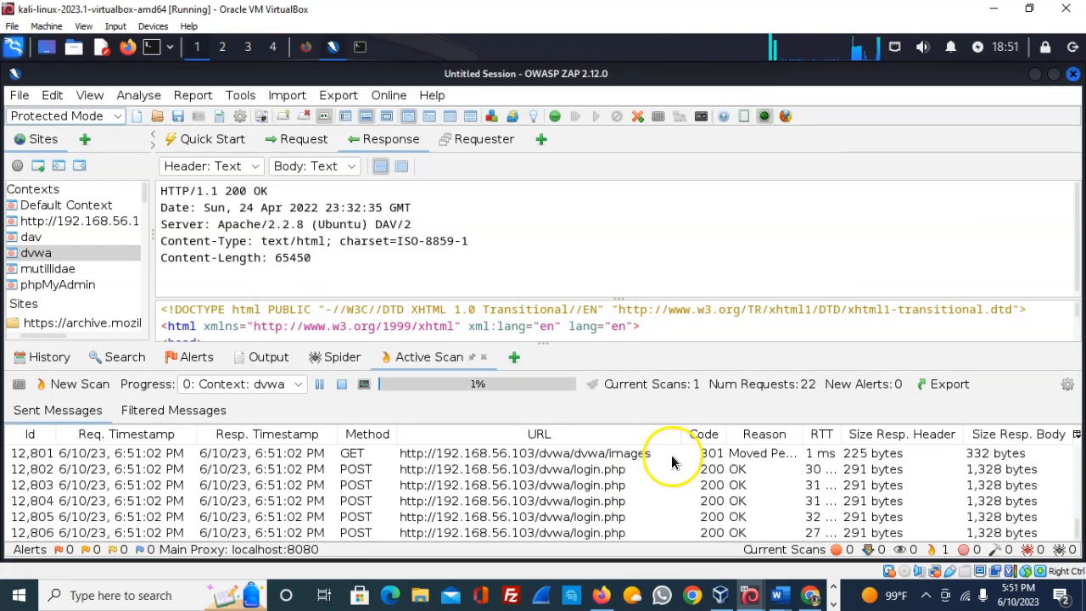
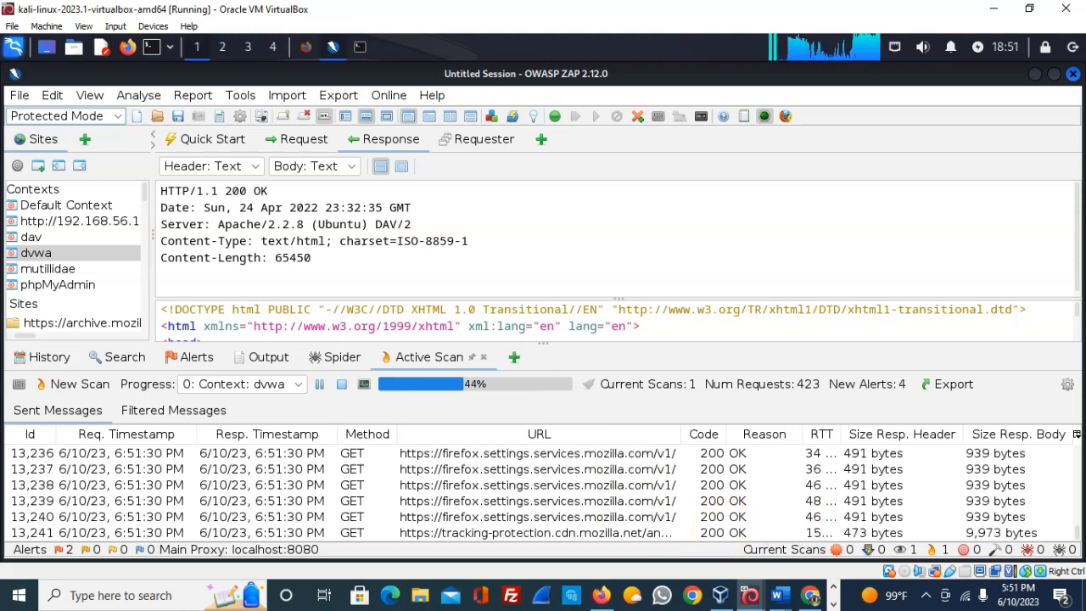
key("alt+Tab")
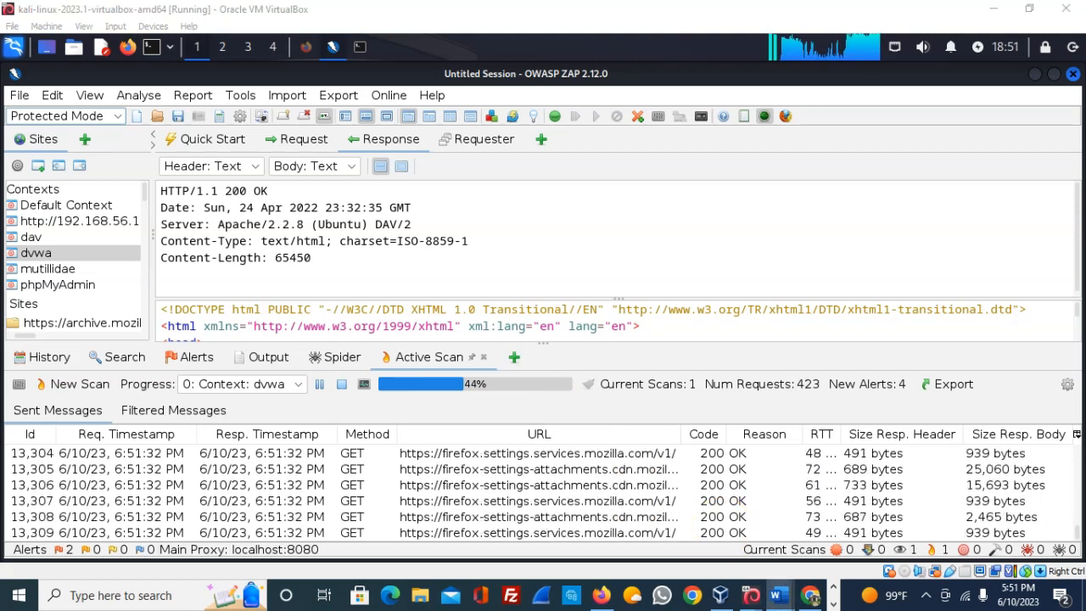
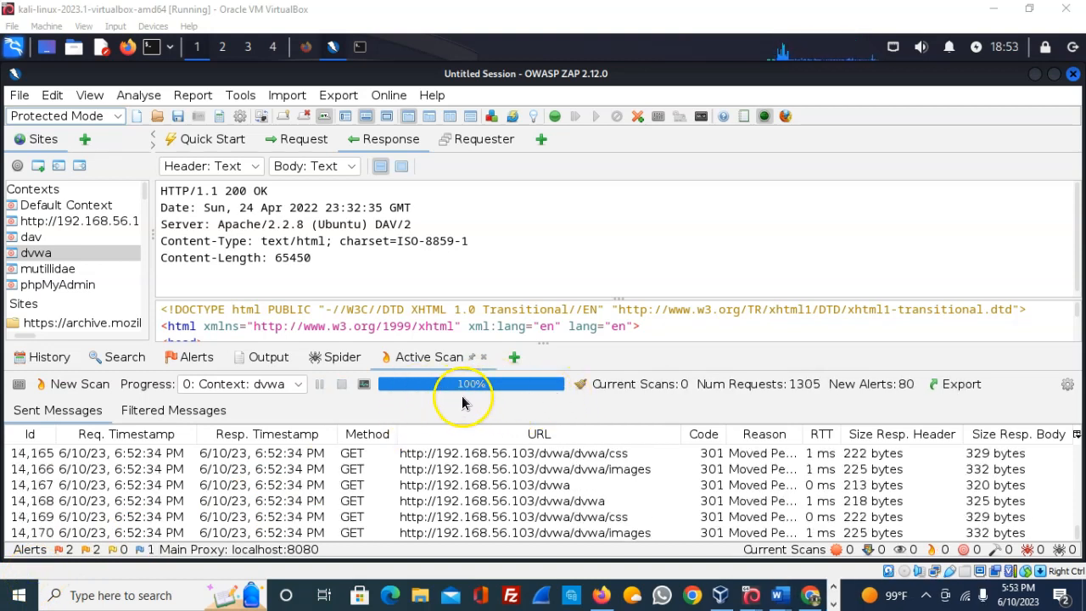
- Display the Alerts list with the five alert types found by the dvwa active scan
left_click(198, 357)
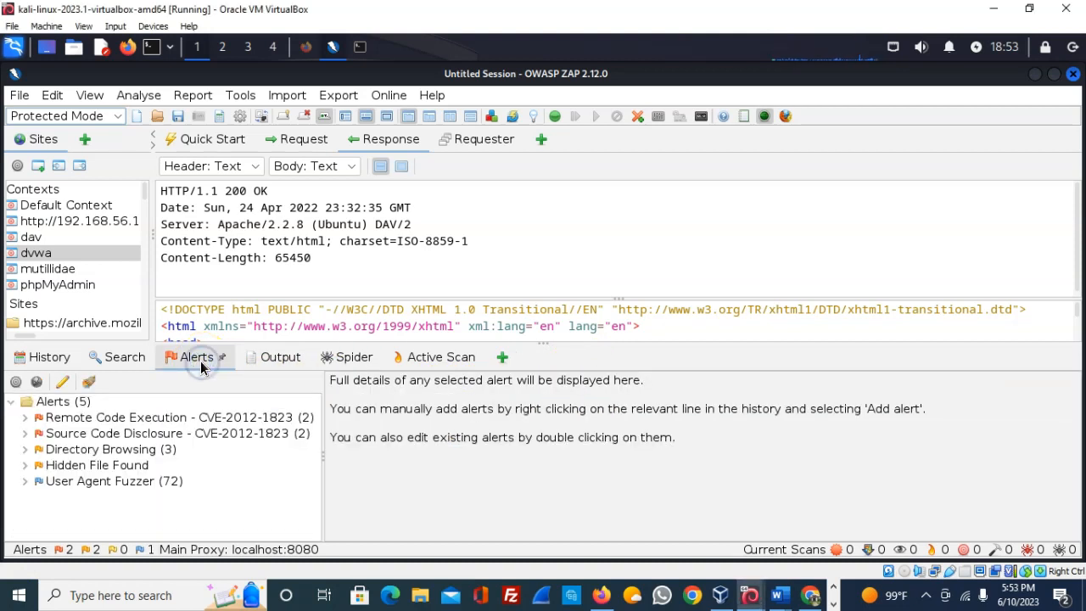
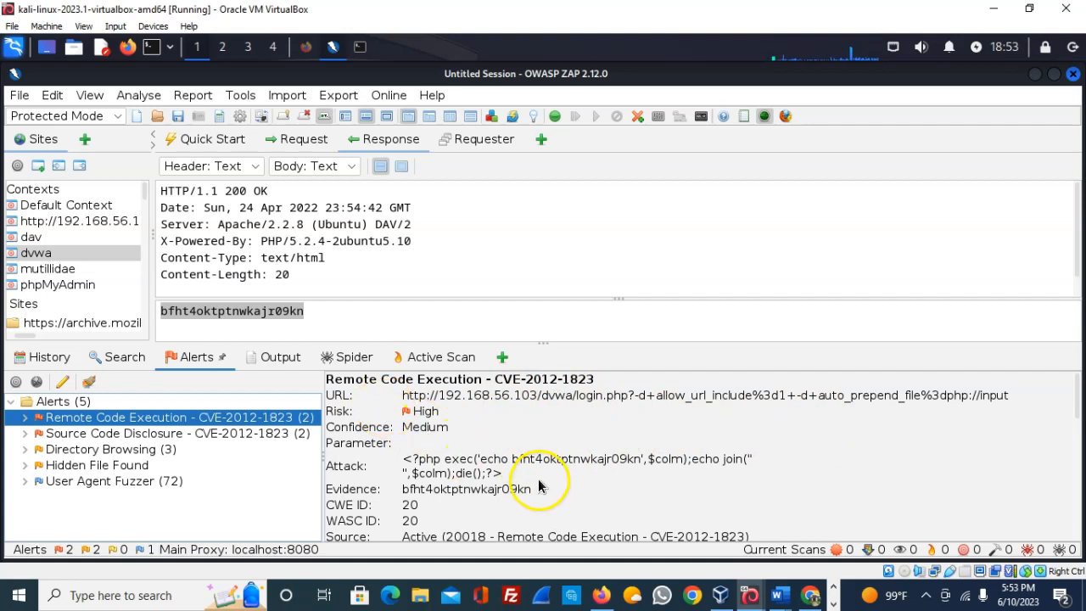
scroll(539, 486, "down", 3)
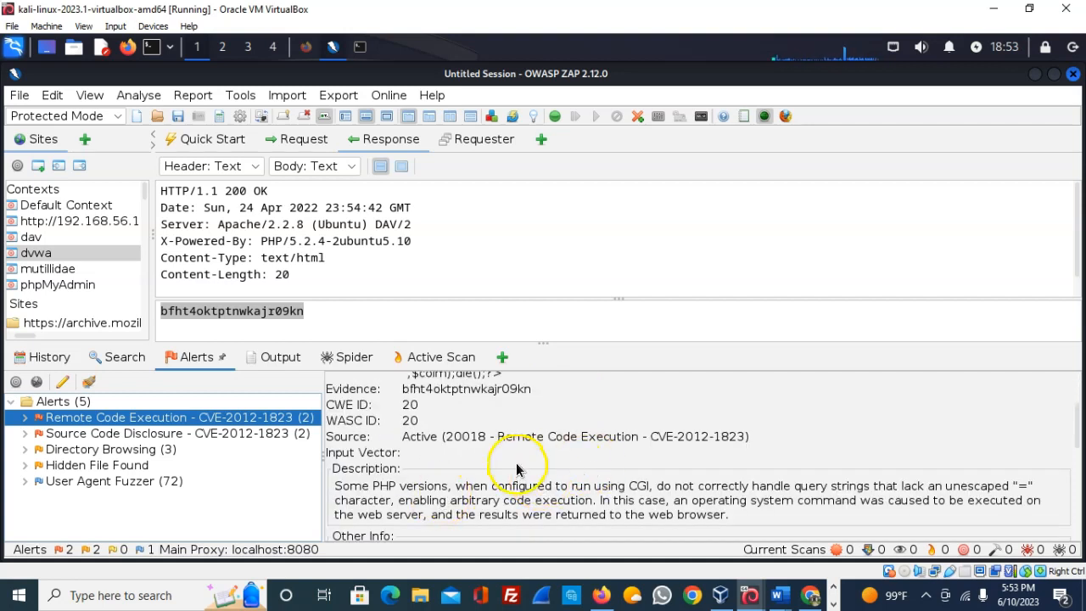
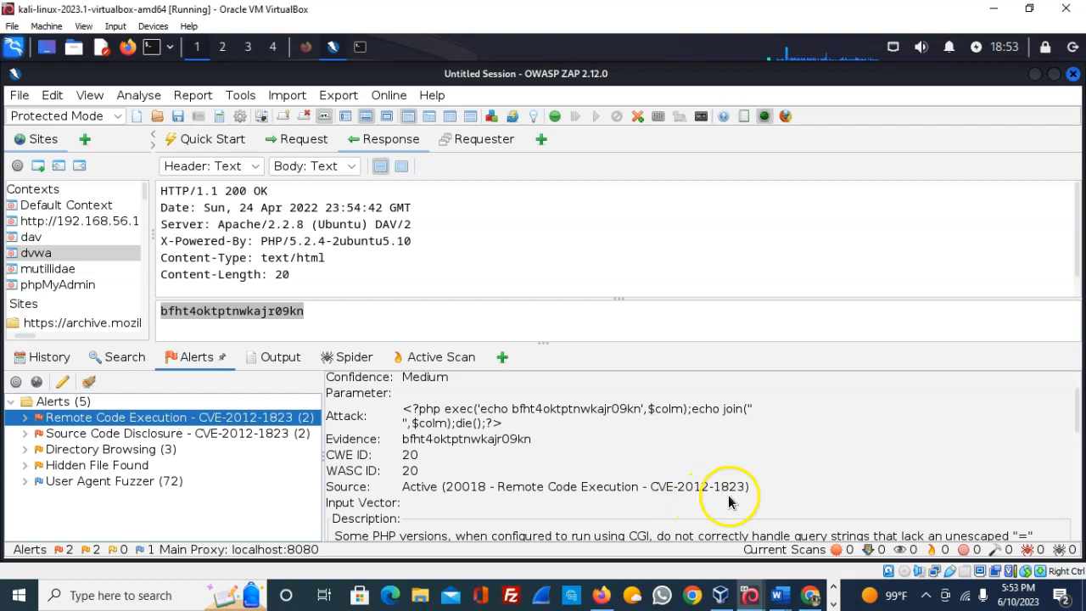
- Select the Source Code Disclosure alert, open it in Edit Alert, then close the editor
scroll(760, 472, "down", 1)
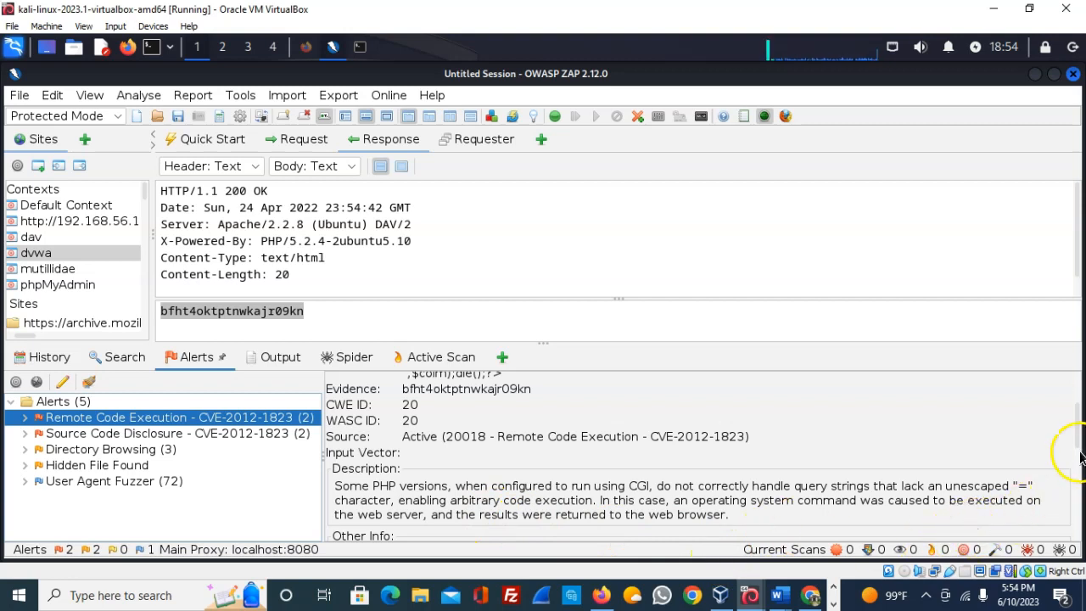
left_click_drag(1078, 439, 1078, 482)
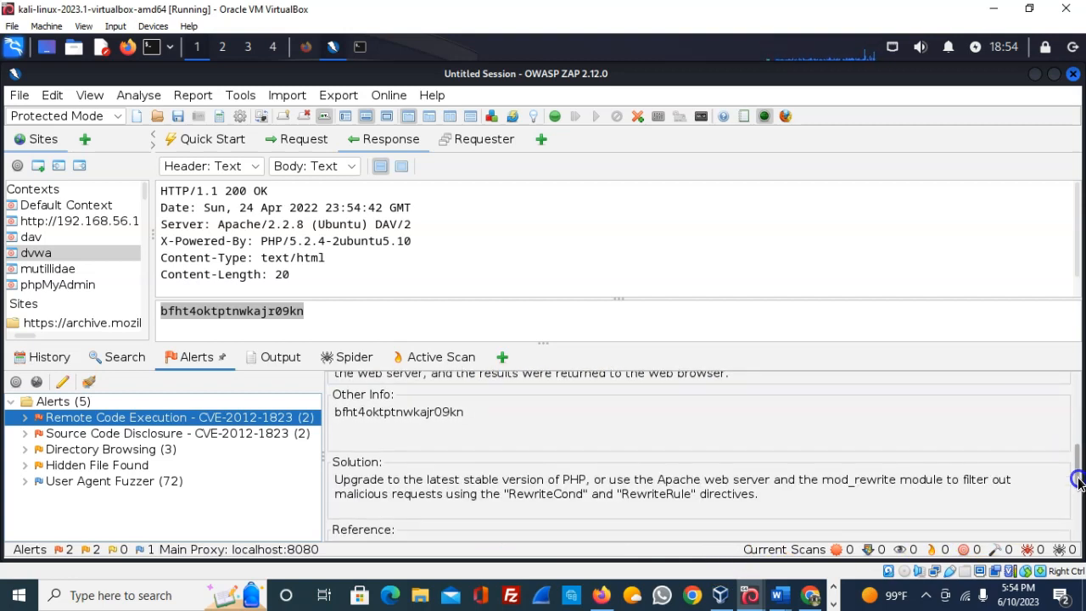
left_click_drag(1078, 481, 1073, 447)
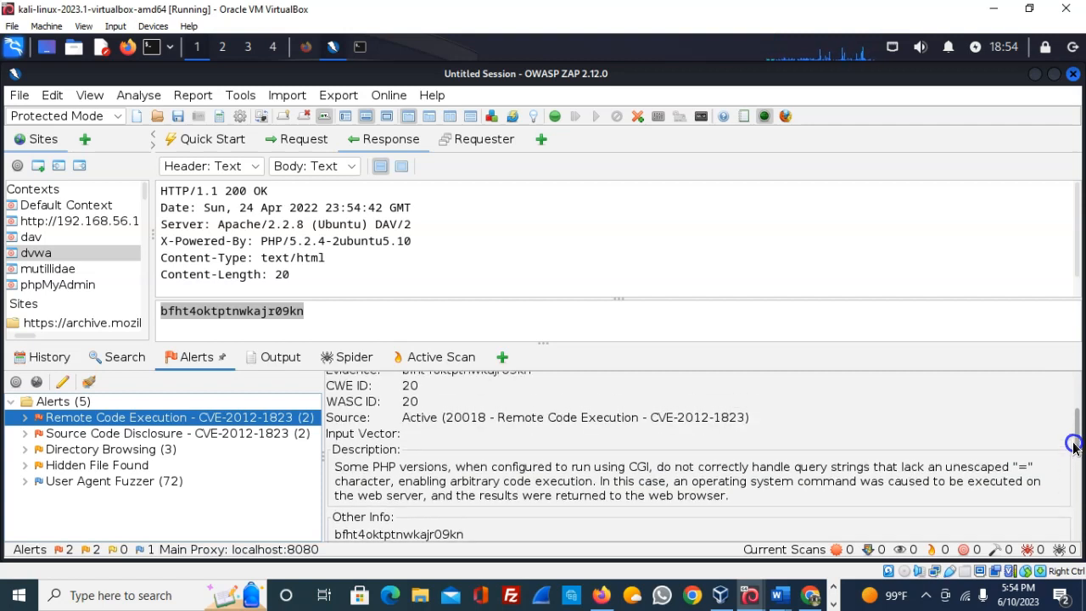
left_click_drag(1073, 448, 1079, 519)
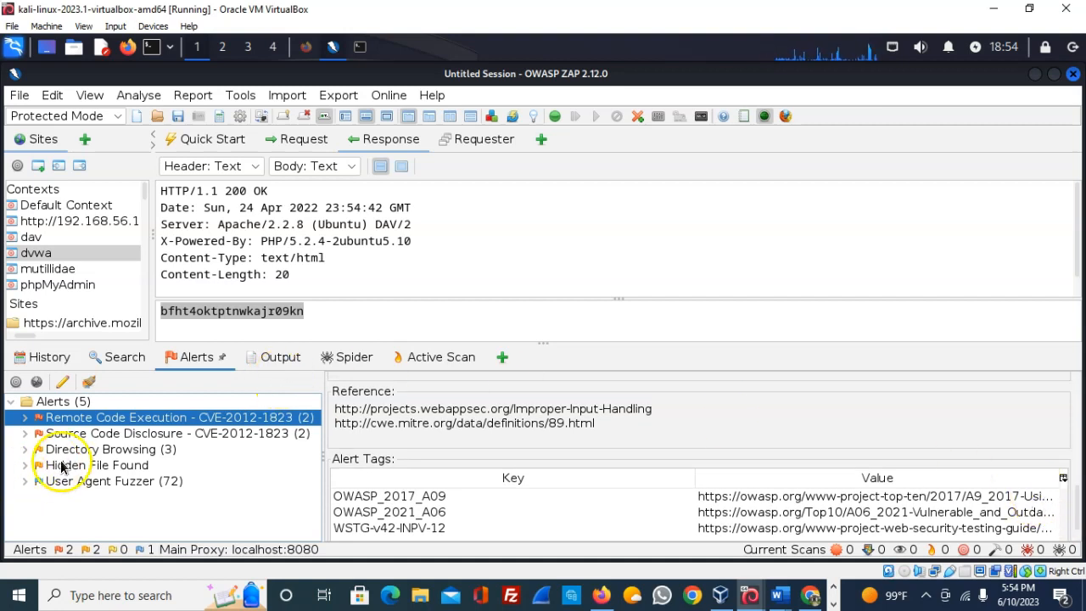
left_click(139, 434)
double_click(138, 435)
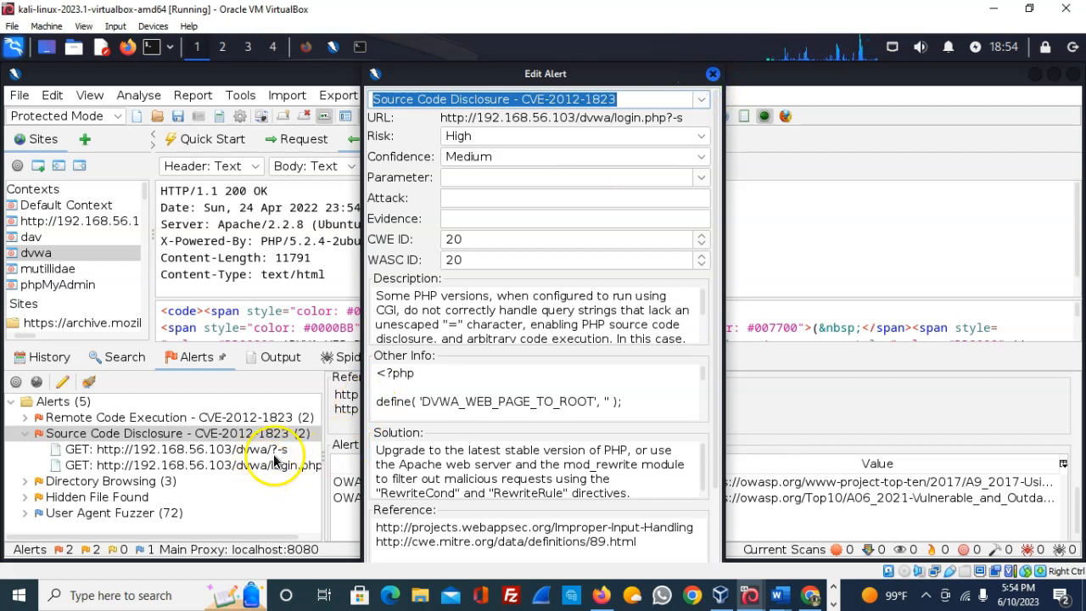
left_click(714, 75)
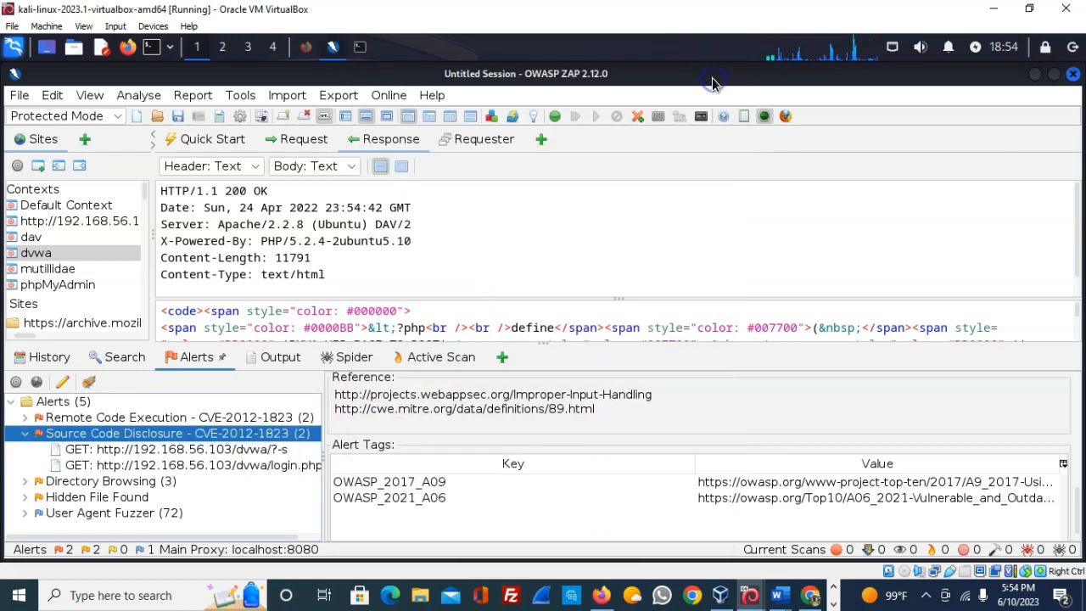
- Open the dvwa/?-s Source Code Disclosure instance in Edit Alert, review its details, and close it
left_click(259, 450)
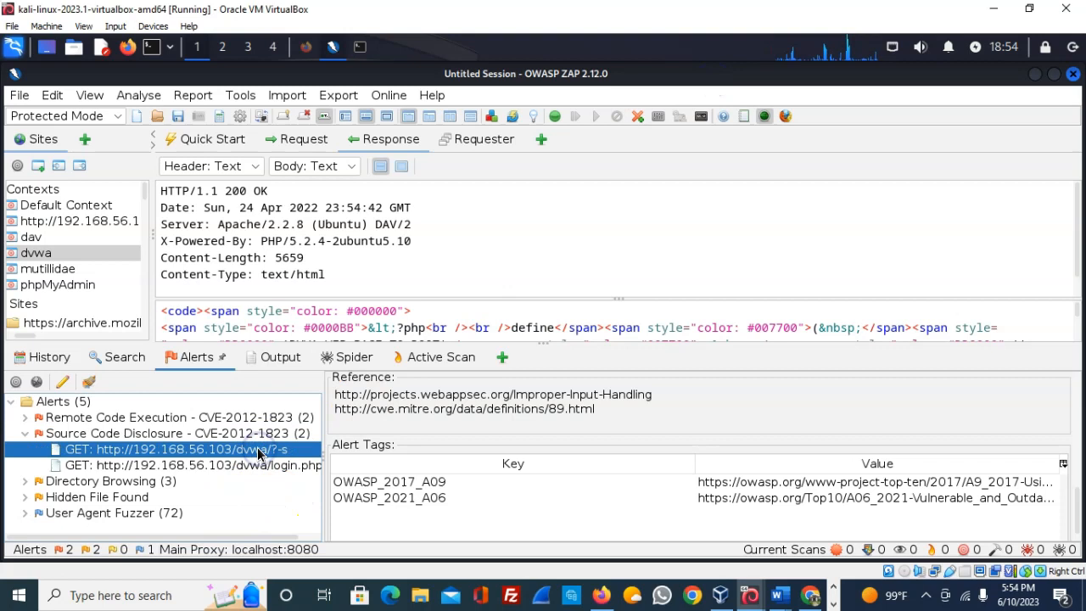
double_click(184, 450)
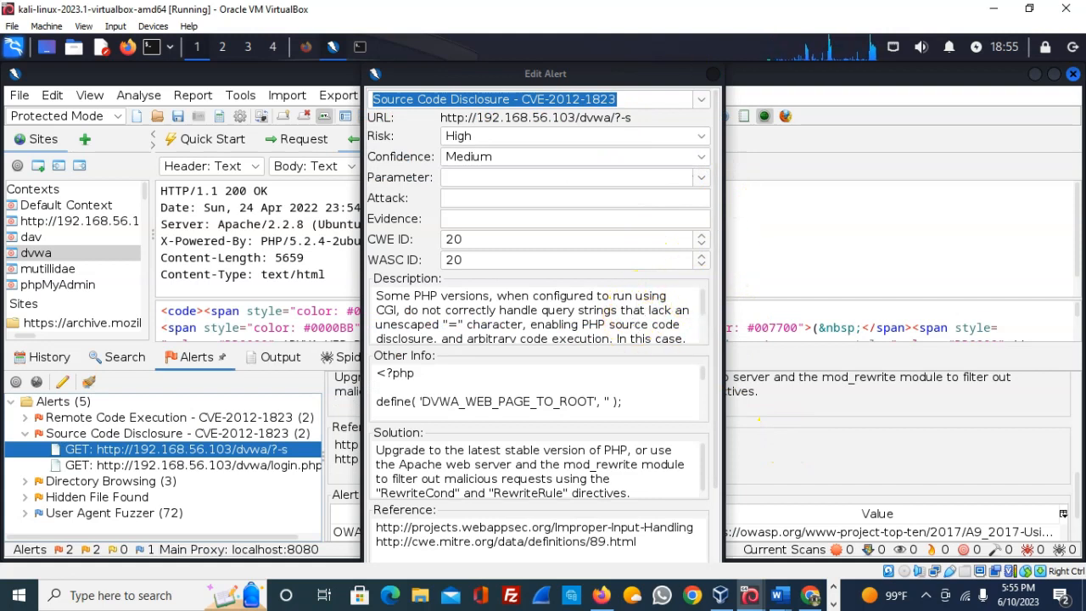
left_click_drag(400, 76, 382, 113)
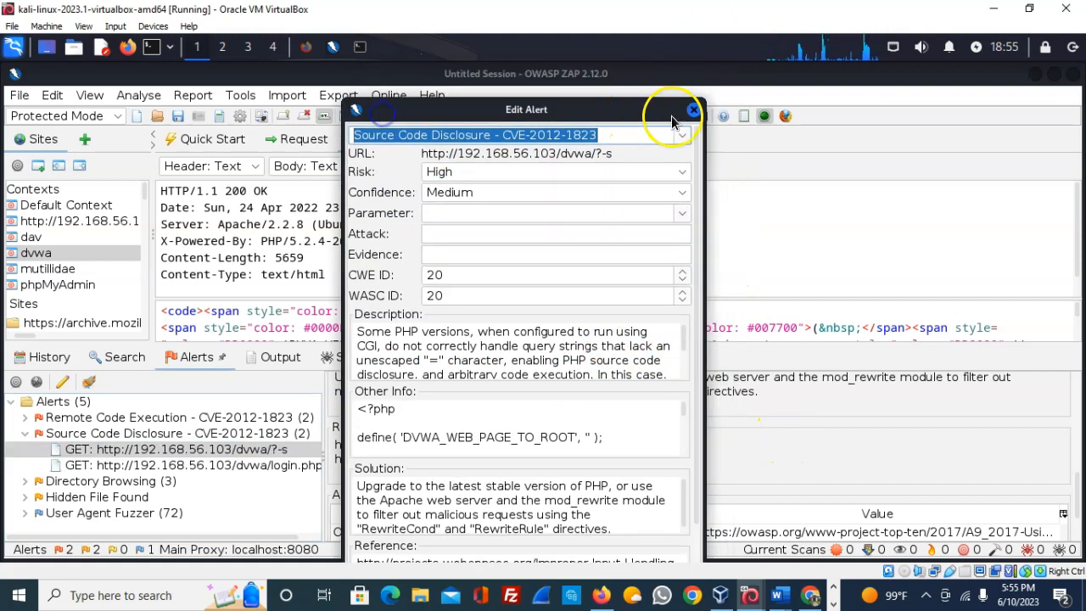
scroll(594, 348, "down", 3)
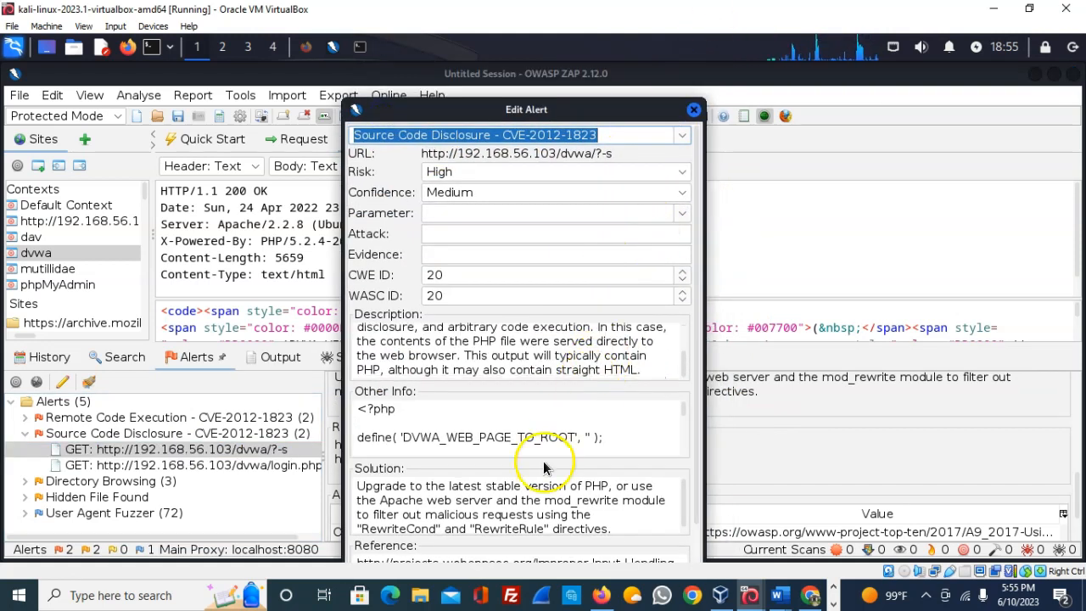
scroll(547, 479, "down", 1)
left_click(701, 501)
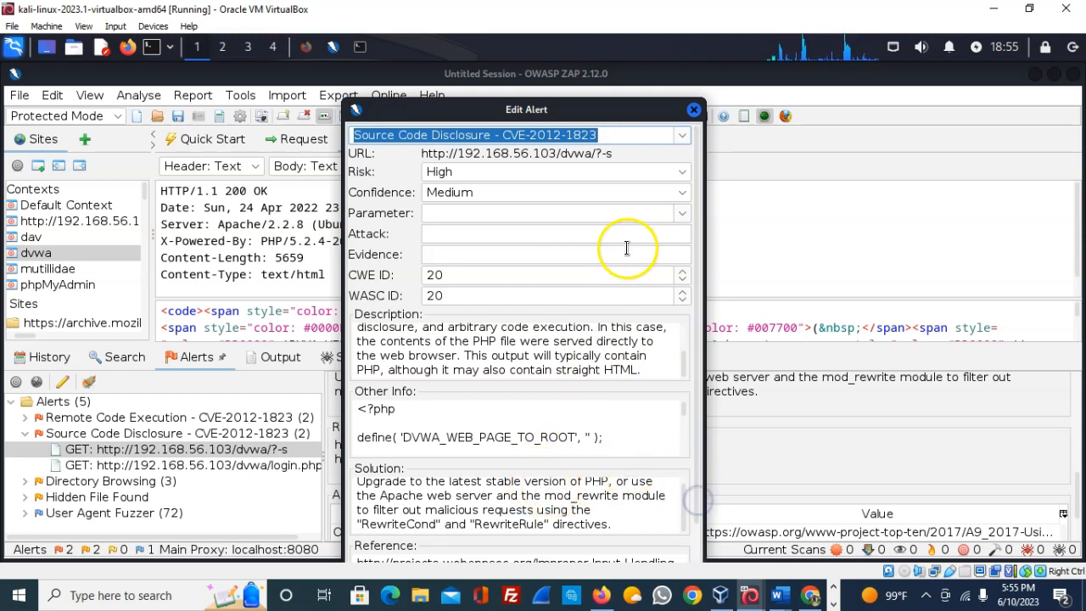
left_click(696, 111)
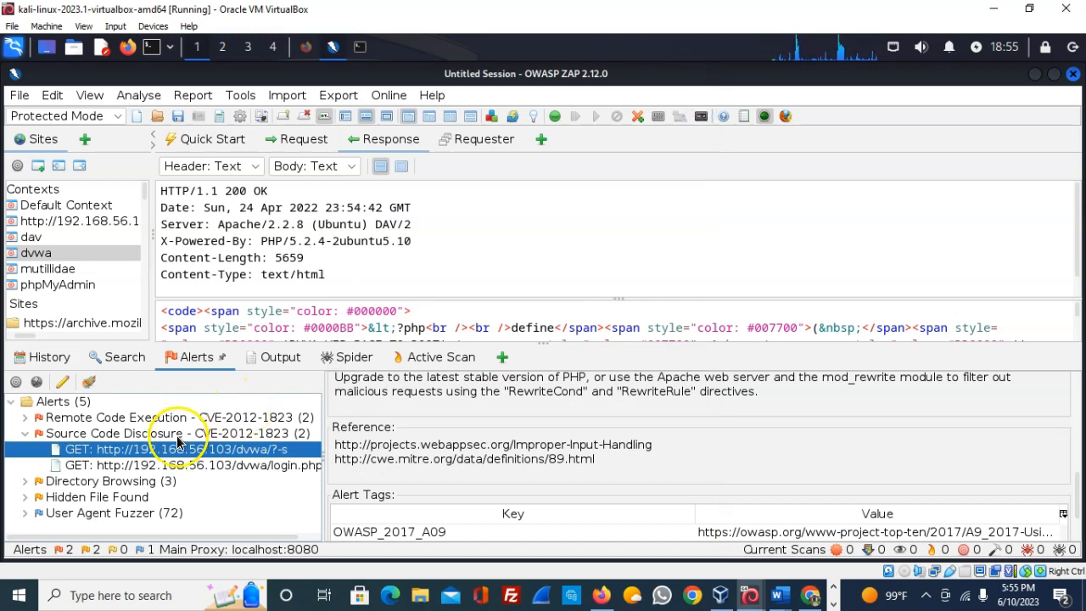
- Reopen the Source Code Disclosure alert's full details, then close the editor
left_click(177, 438)
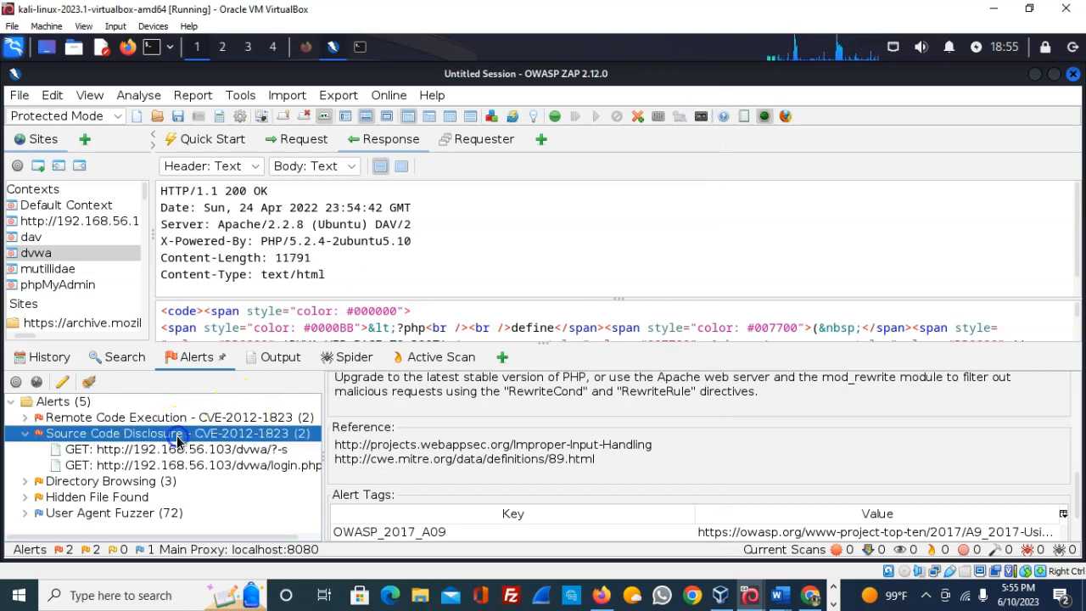
double_click(285, 438)
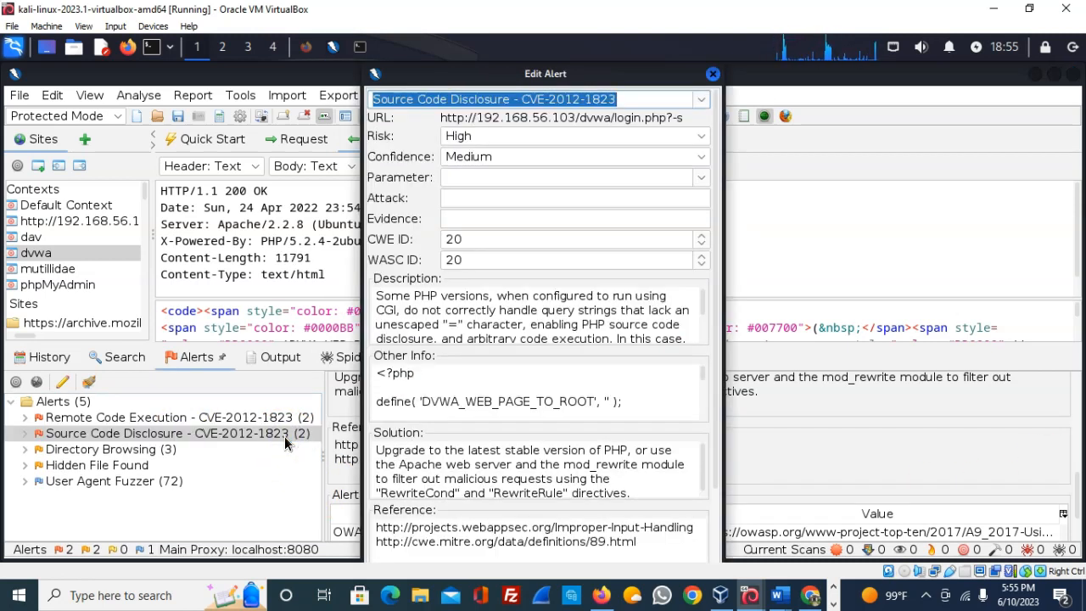
left_click(712, 76)
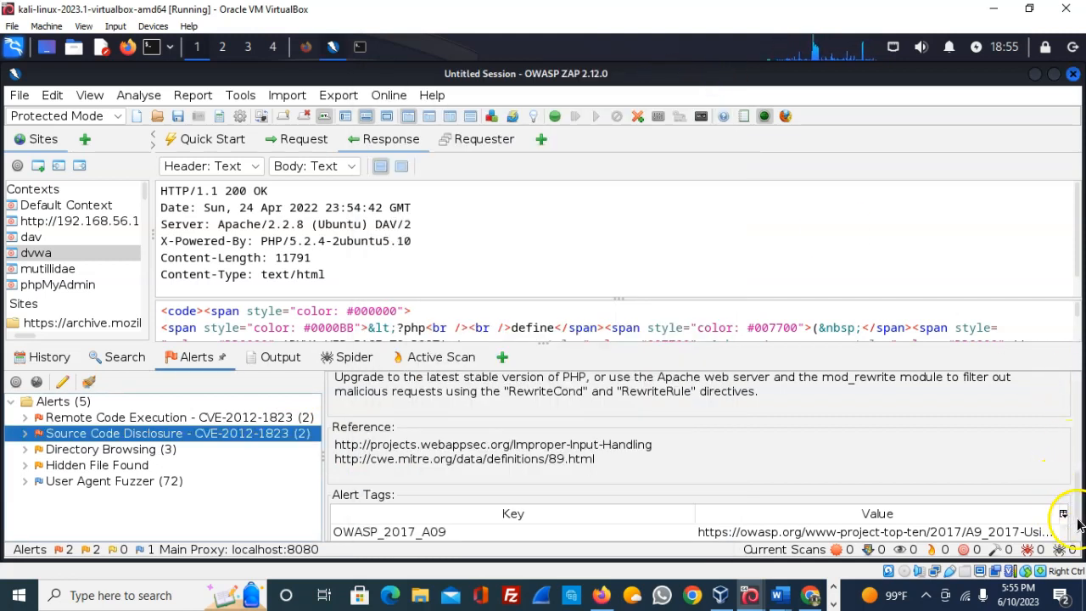
left_click_drag(1076, 508, 1075, 399)
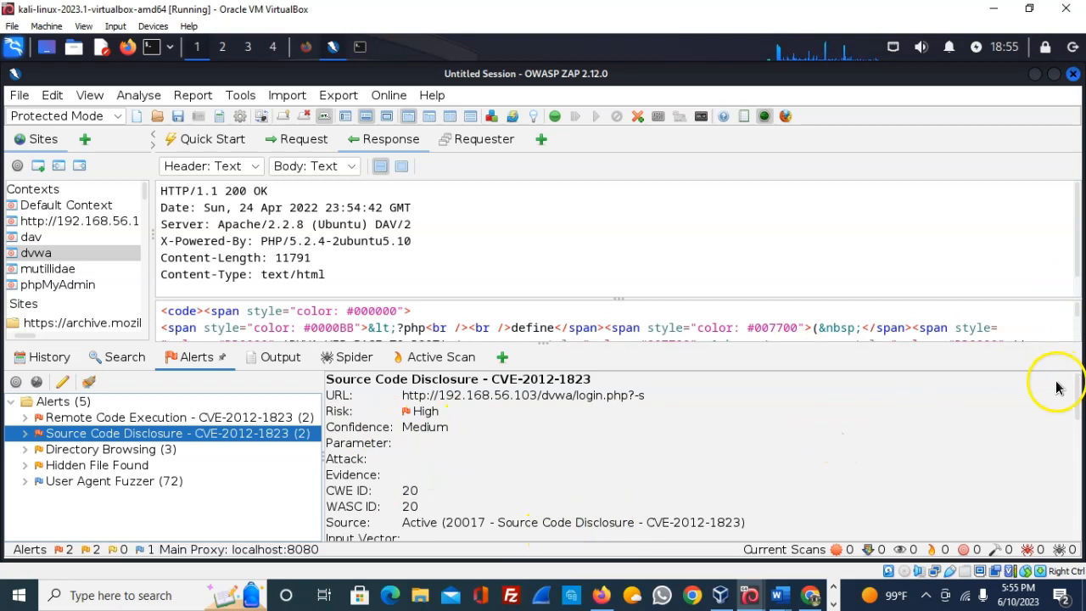
scroll(1077, 402, "down", 3)
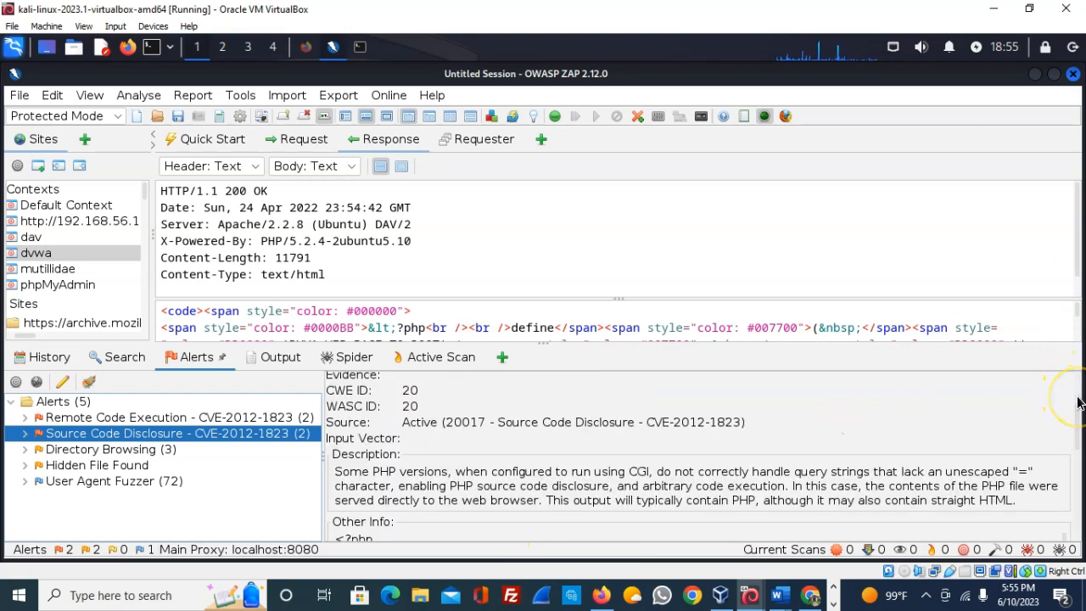
scroll(1077, 403, "down", 2)
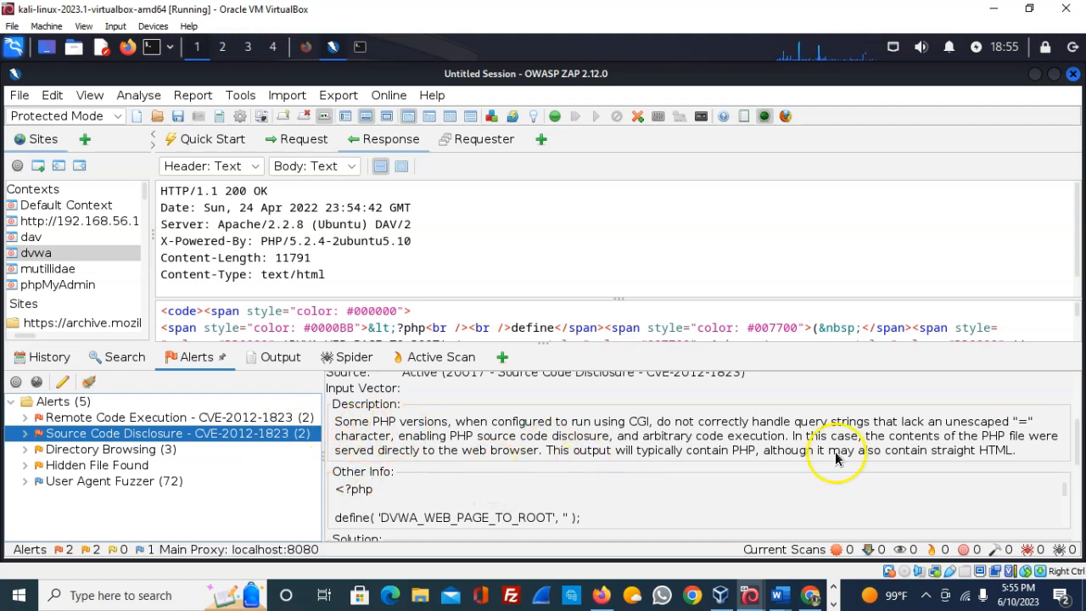
left_click_drag(1078, 459, 1077, 486)
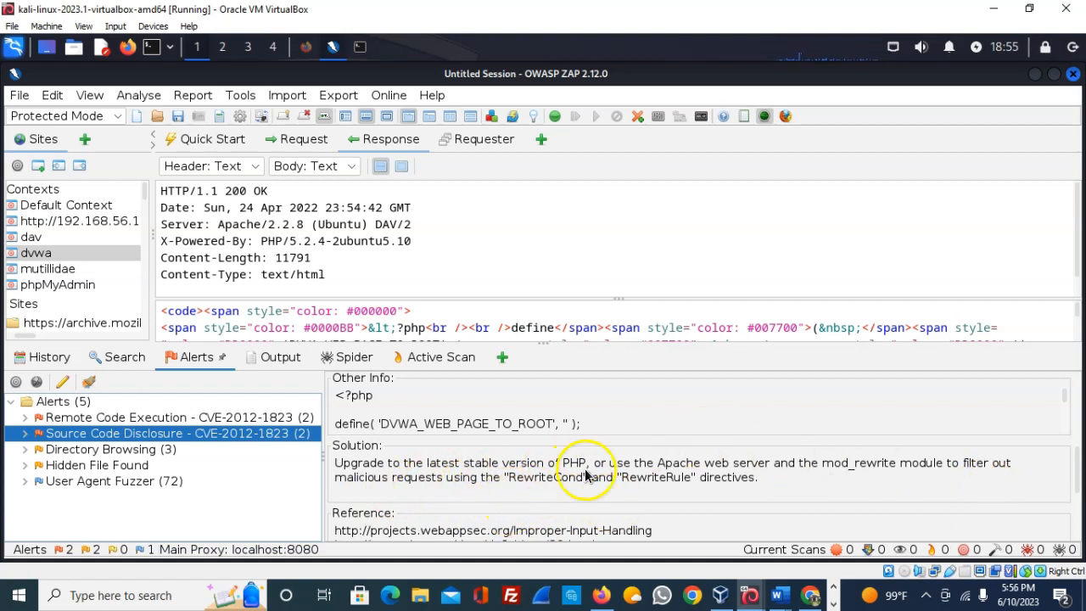
- Expand Source Code Disclosure, view the login.php instance, then the dvwa/?-s instance
left_click(24, 436)
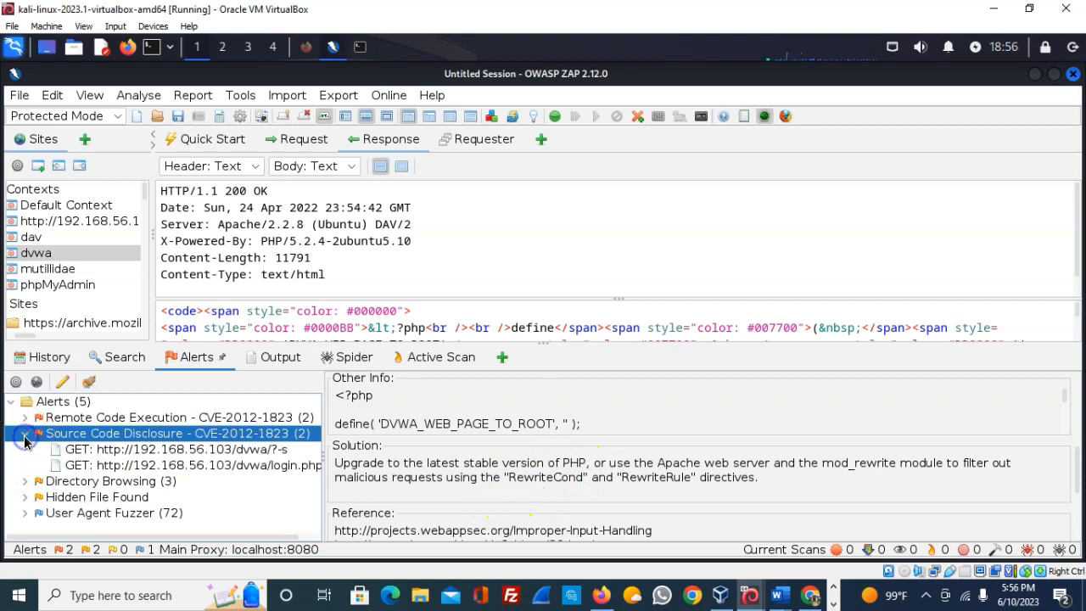
left_click(238, 472)
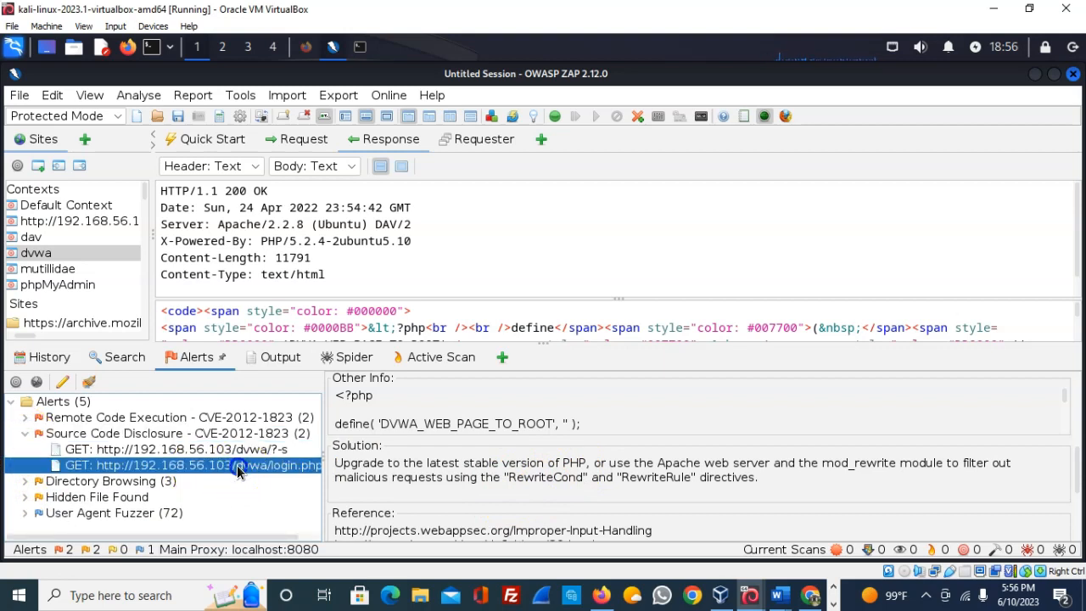
left_click_drag(1078, 488, 1080, 390)
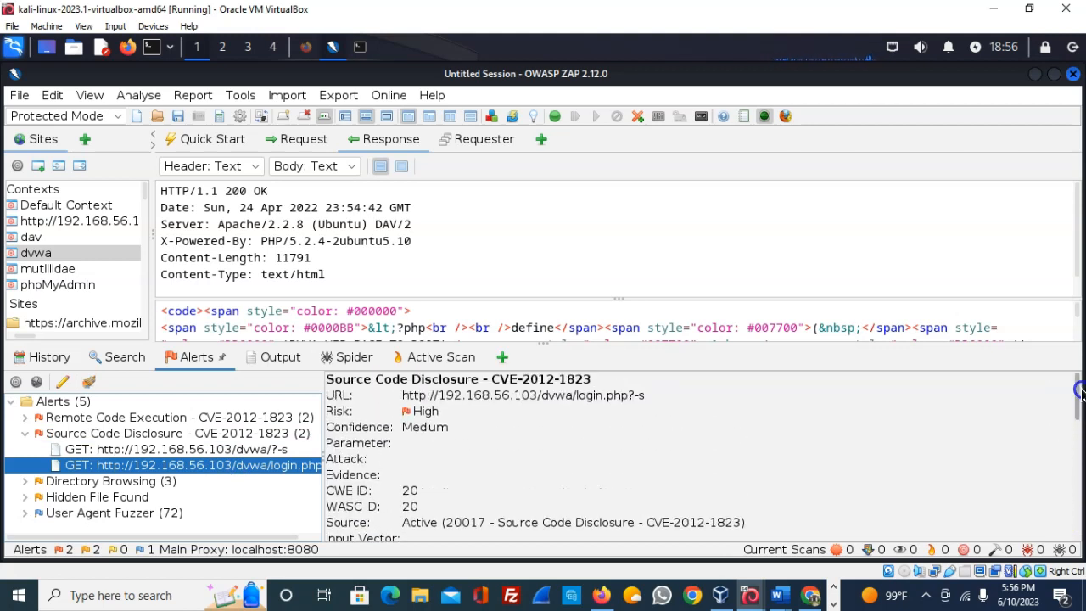
mouse_move(1080, 394)
left_mouse_down()
mouse_move(1080, 550)
mouse_move(1079, 386)
left_mouse_up()
left_click(226, 450)
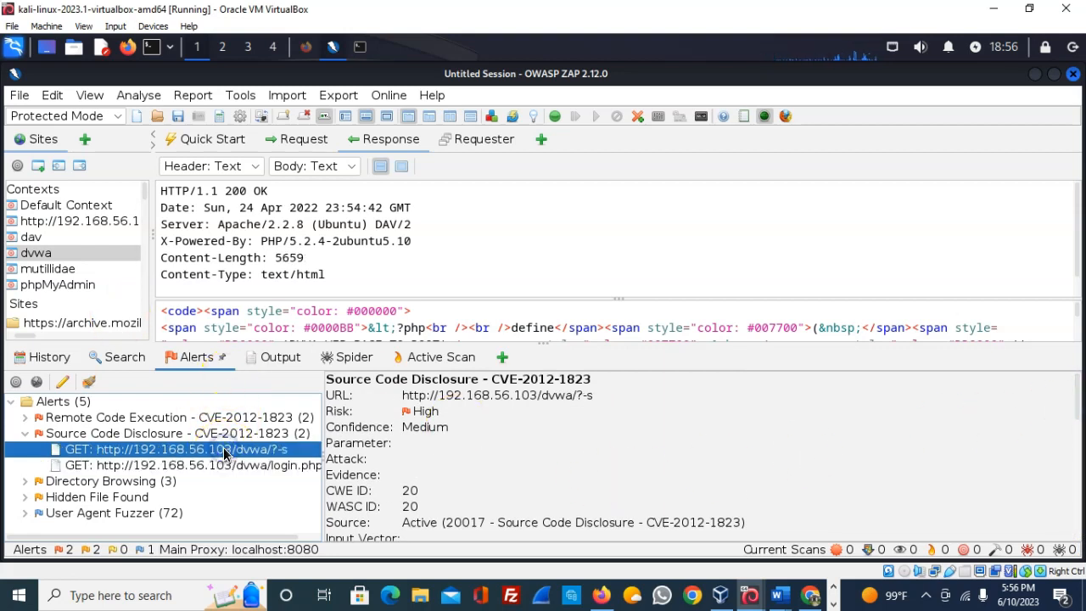
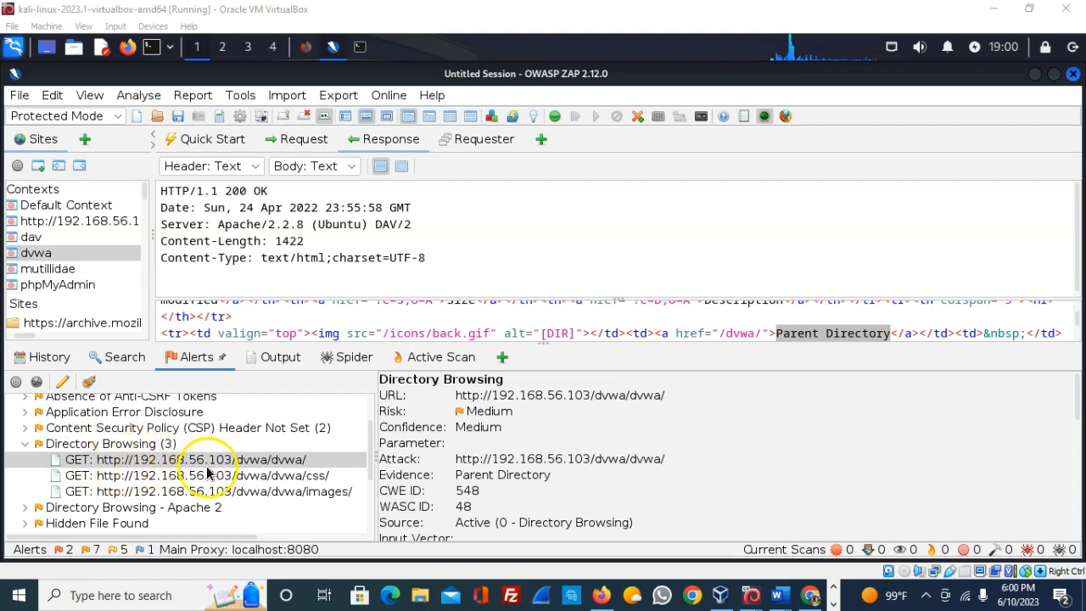
- Scroll through the alerts list and alert details in ZAP
left_click(1076, 403)
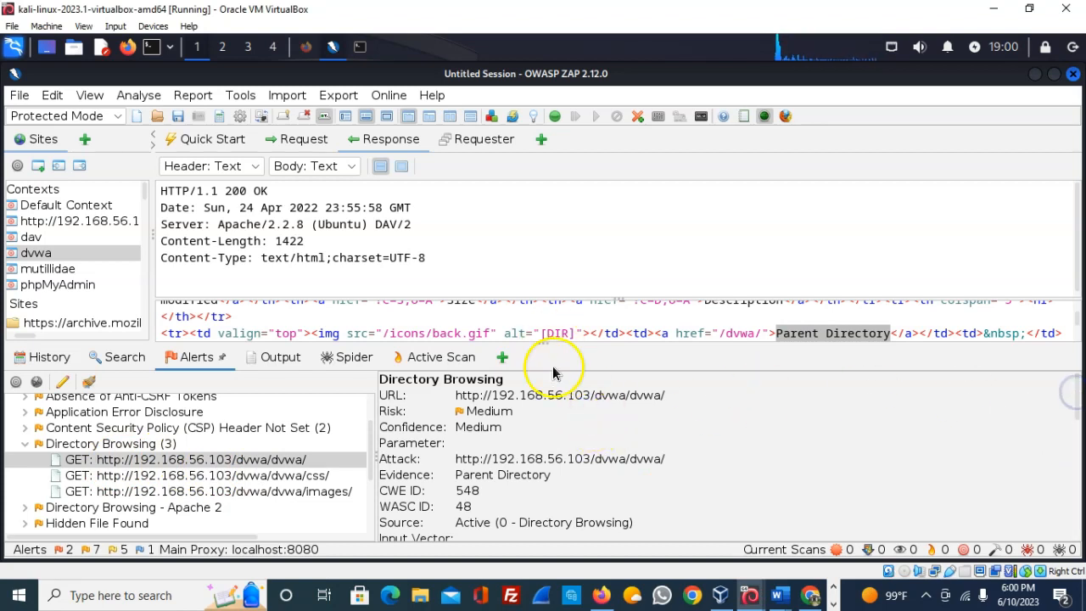
scroll(498, 449, "down", 3)
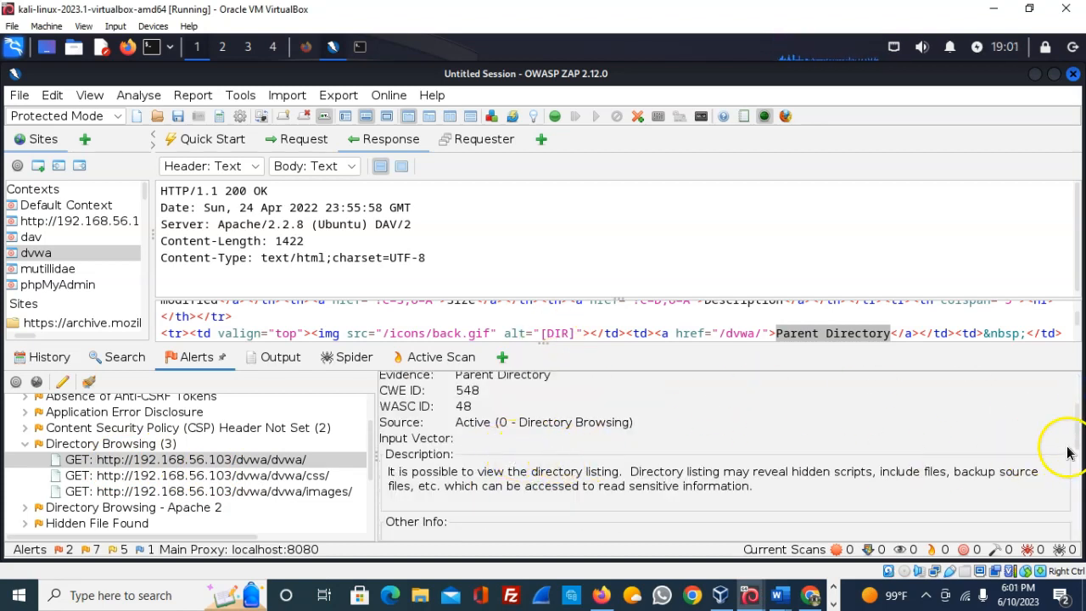
left_click_drag(1071, 424, 1071, 378)
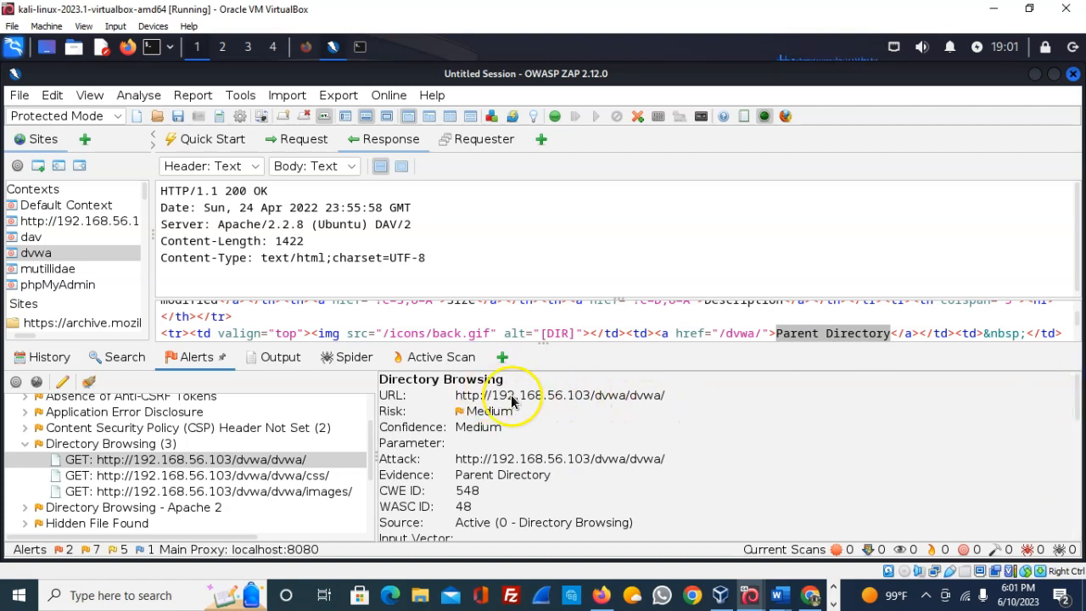
left_click_drag(1080, 408, 1080, 438)
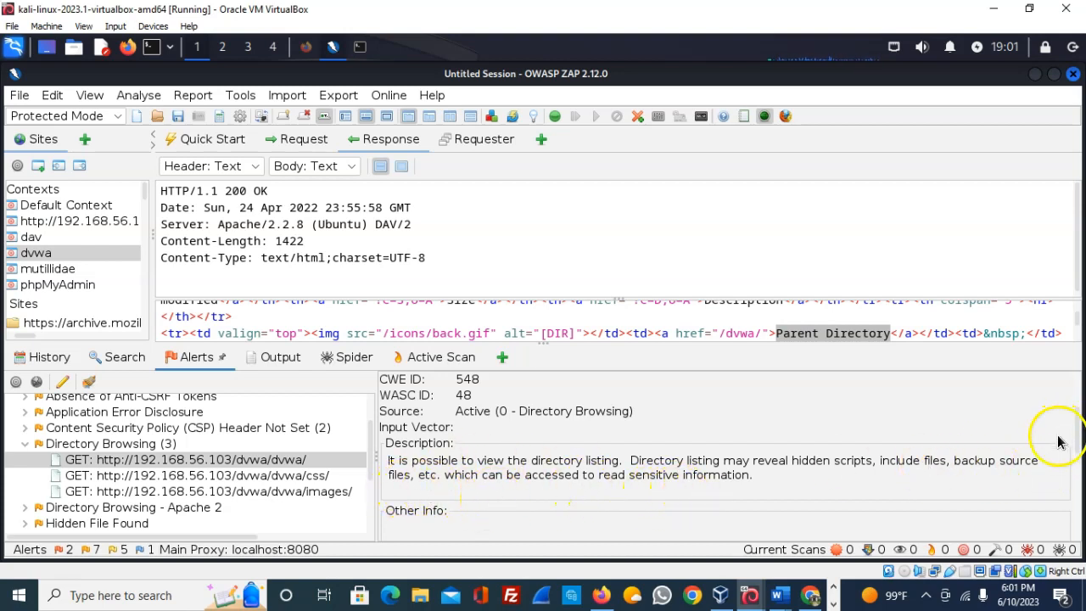
scroll(1078, 433, "down", 4)
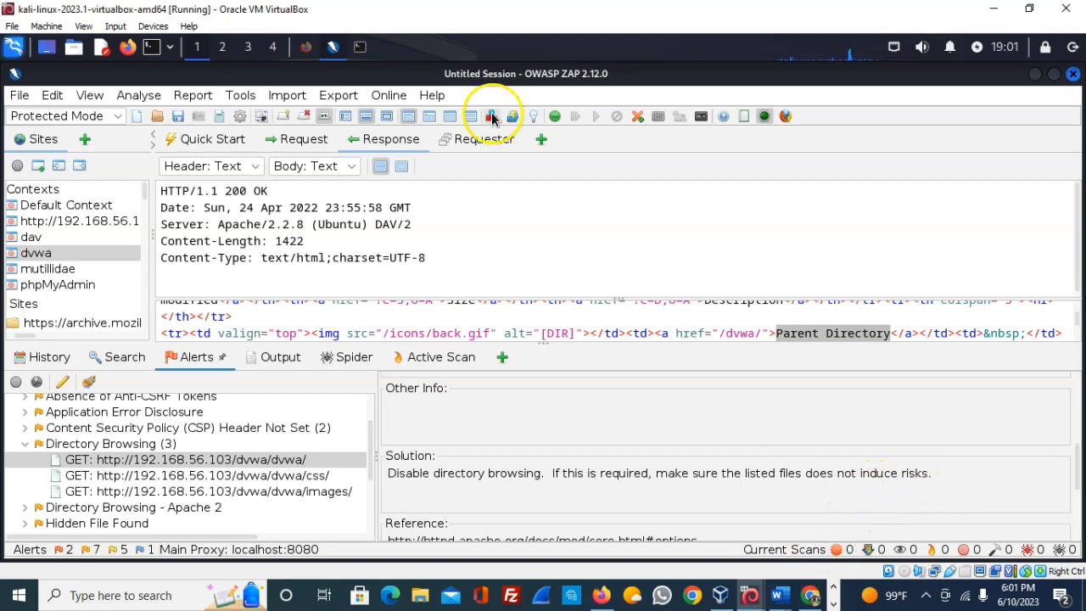
left_click_drag(1071, 475, 1067, 365)
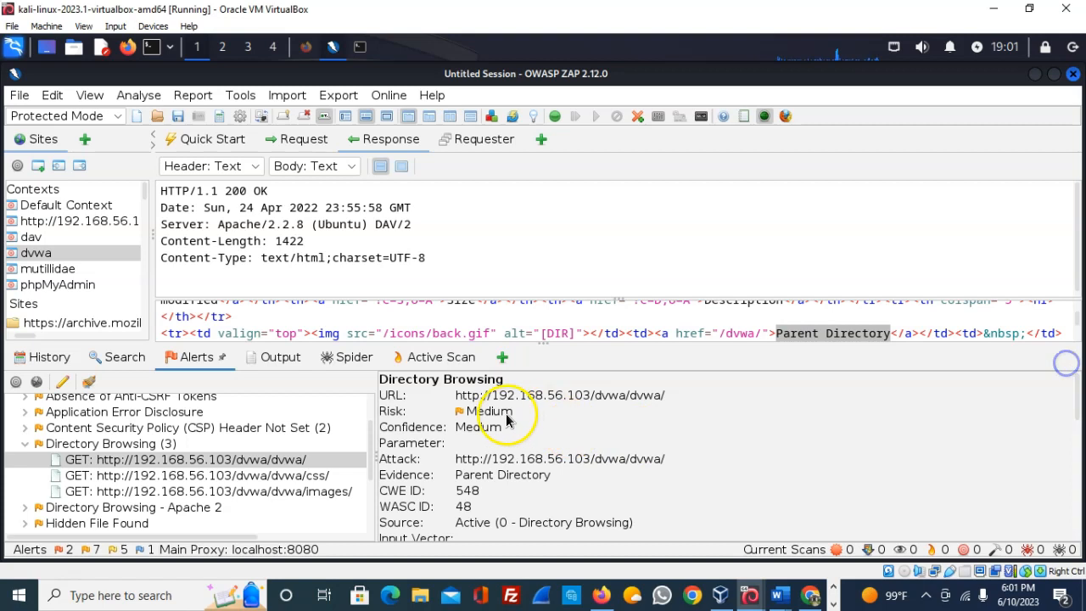
- In Firefox, edit the address to load the /dvwa/dvwa/ directory listing, then return to ZAP
left_click(305, 49)
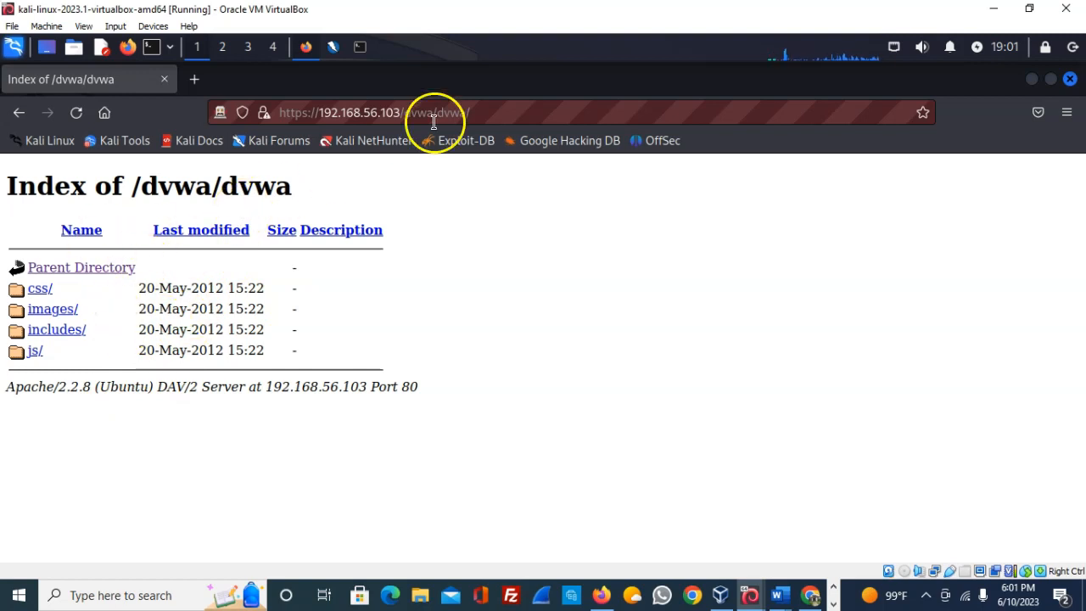
left_click(483, 114)
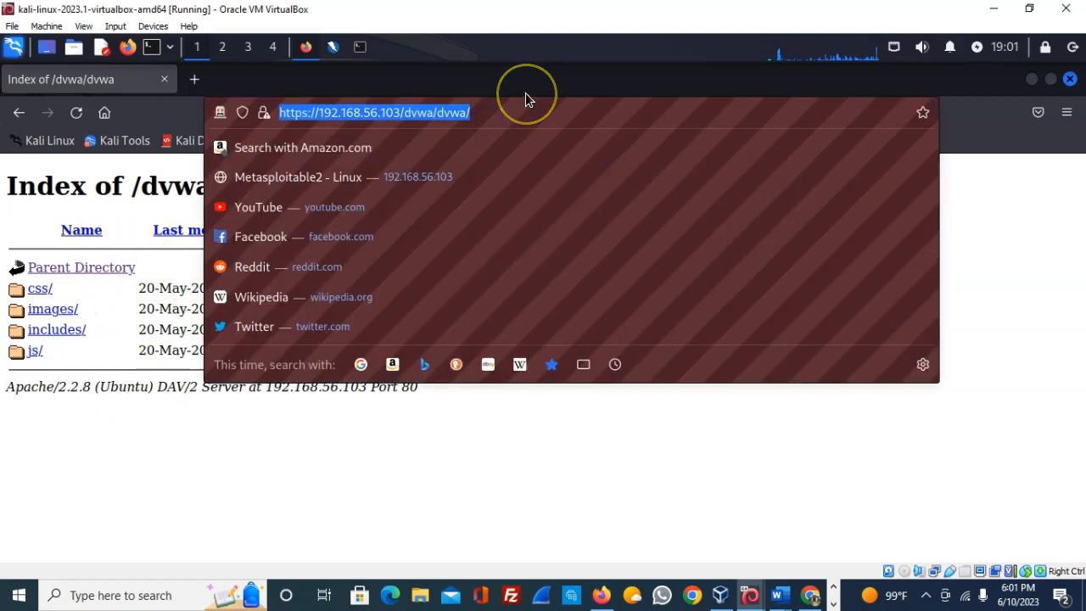
left_click(525, 93)
key("BackSpace")
key("BackSpace")
key("BackSpace")
key("BackSpace")
key("BackSpace")
key("BackSpace")
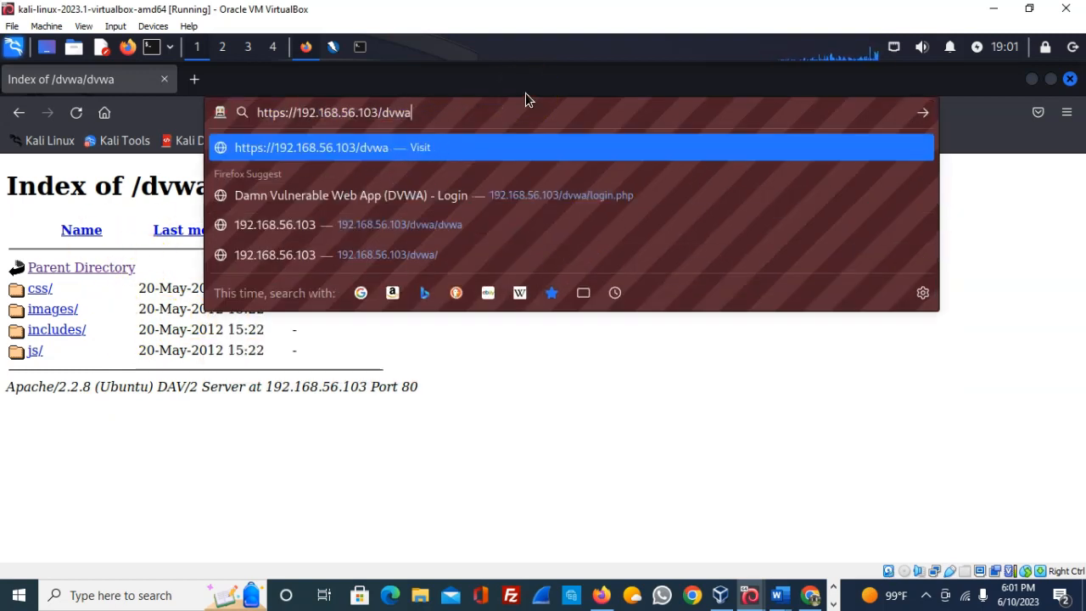
key("Return")
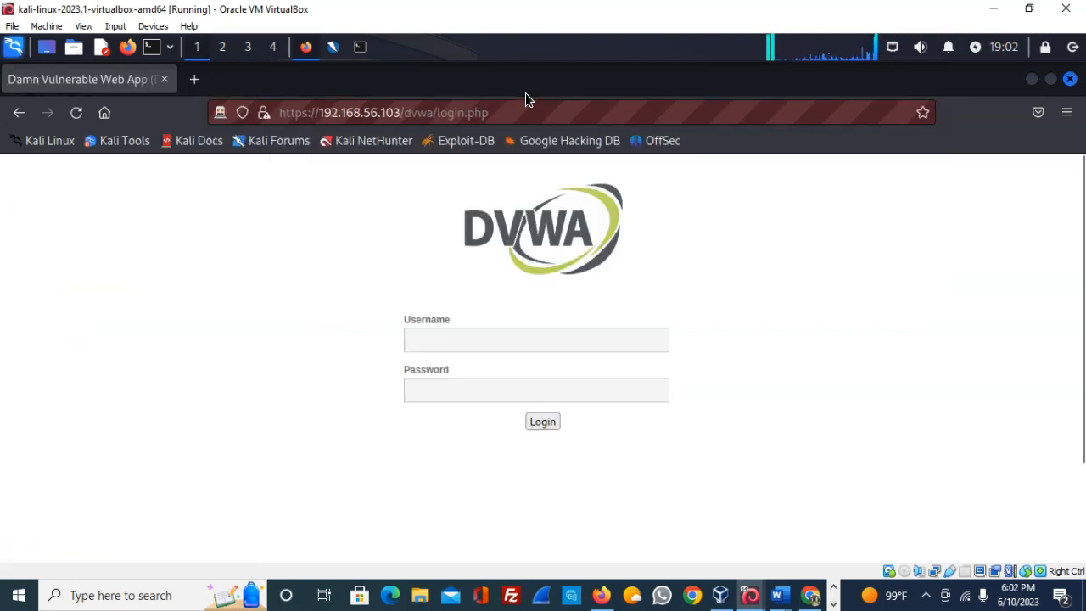
left_click_drag(466, 113, 508, 117)
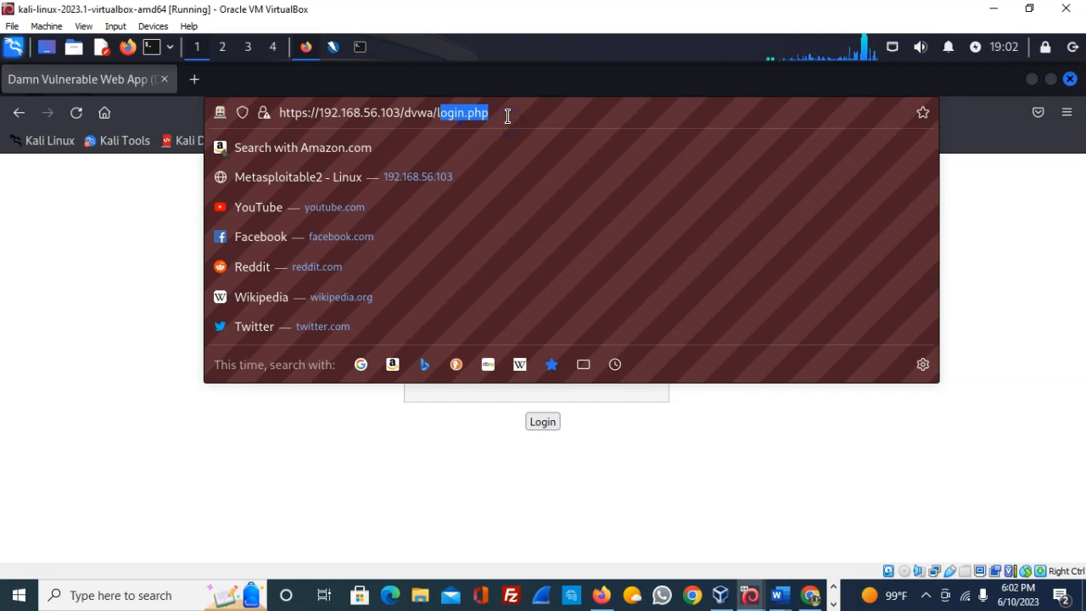
key("BackSpace")
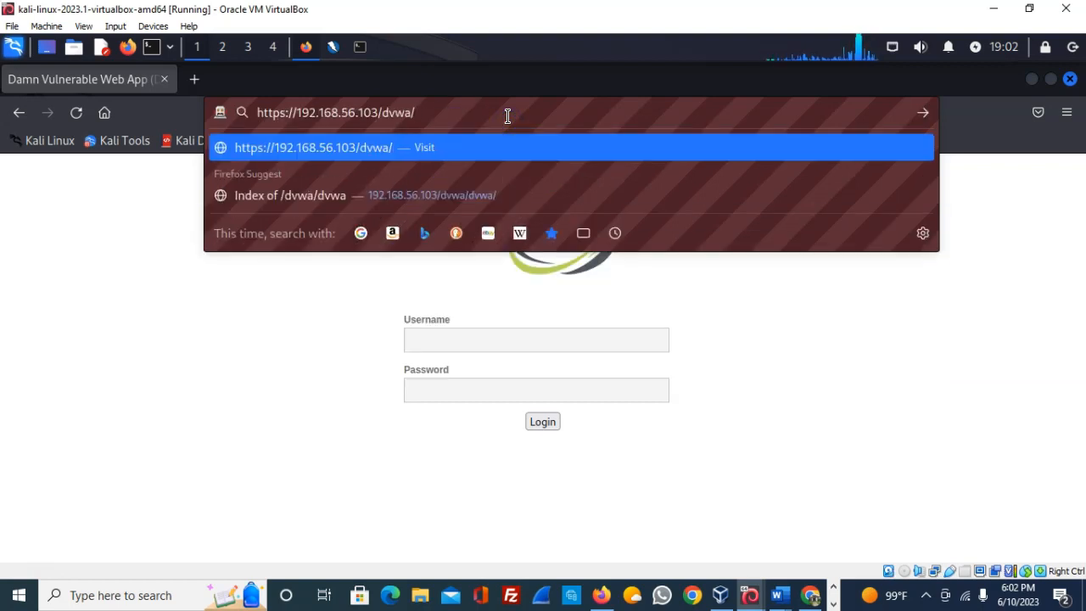
type("dv")
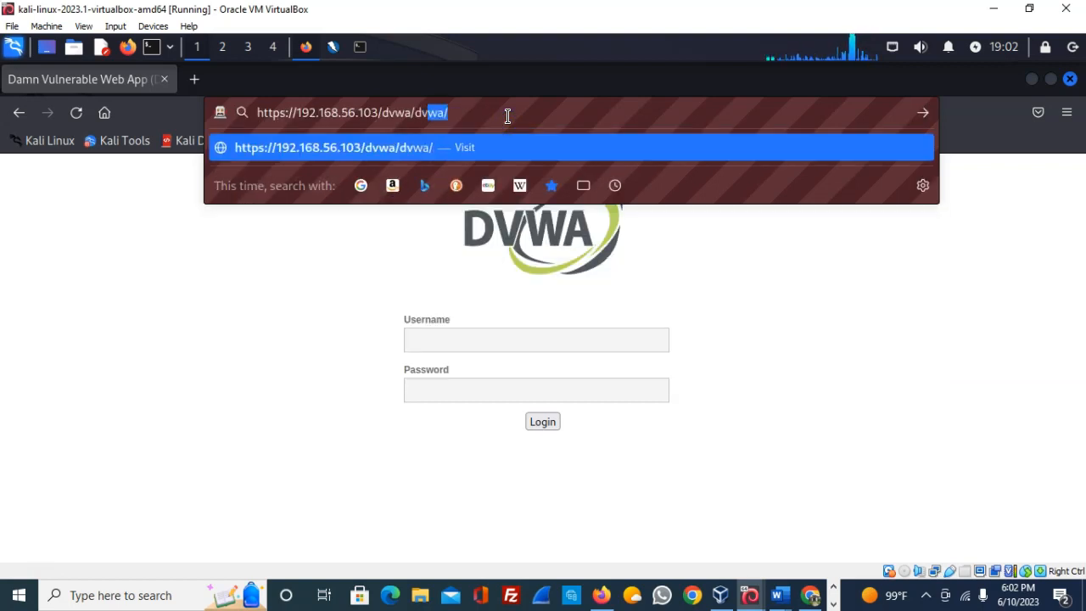
type("wa")
key("Return")
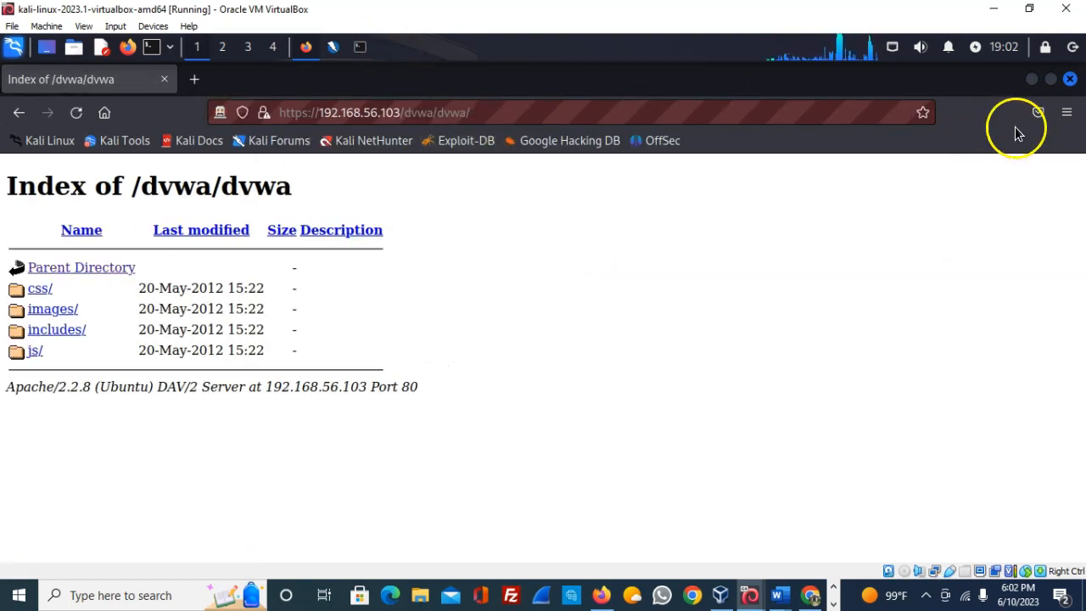
left_click(1032, 81)
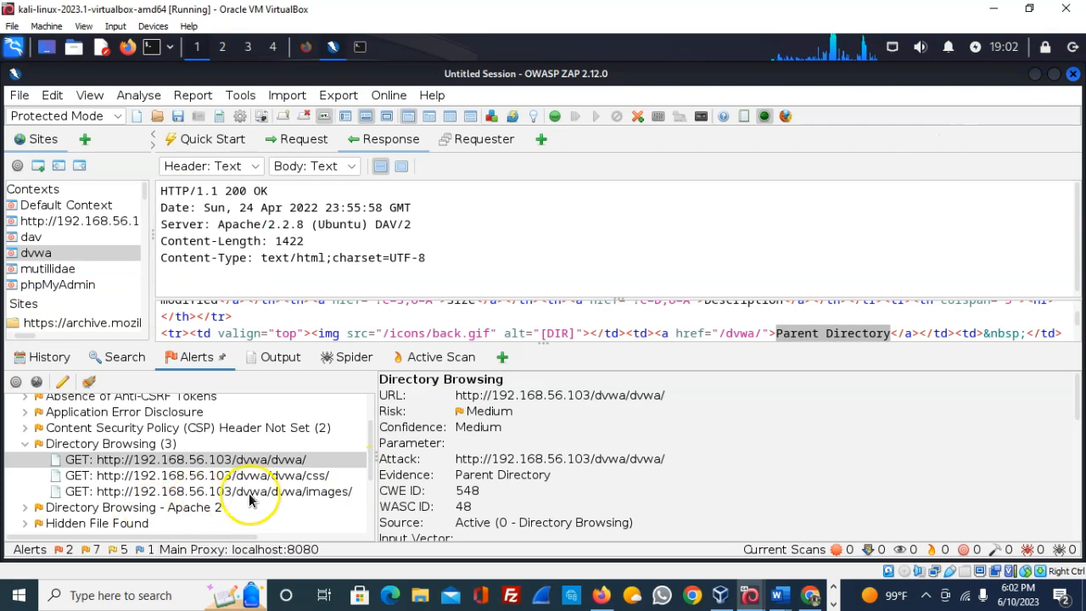
- Select the images/ Directory Browsing alert, then open images/ and RandomStorm.png in Firefox
left_click(323, 492)
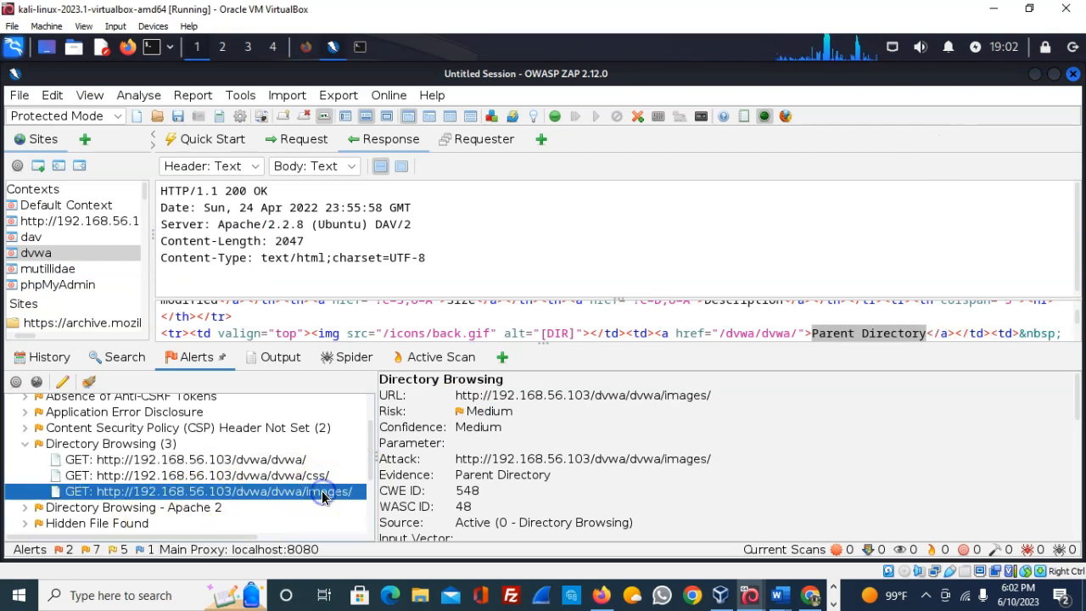
left_click(306, 47)
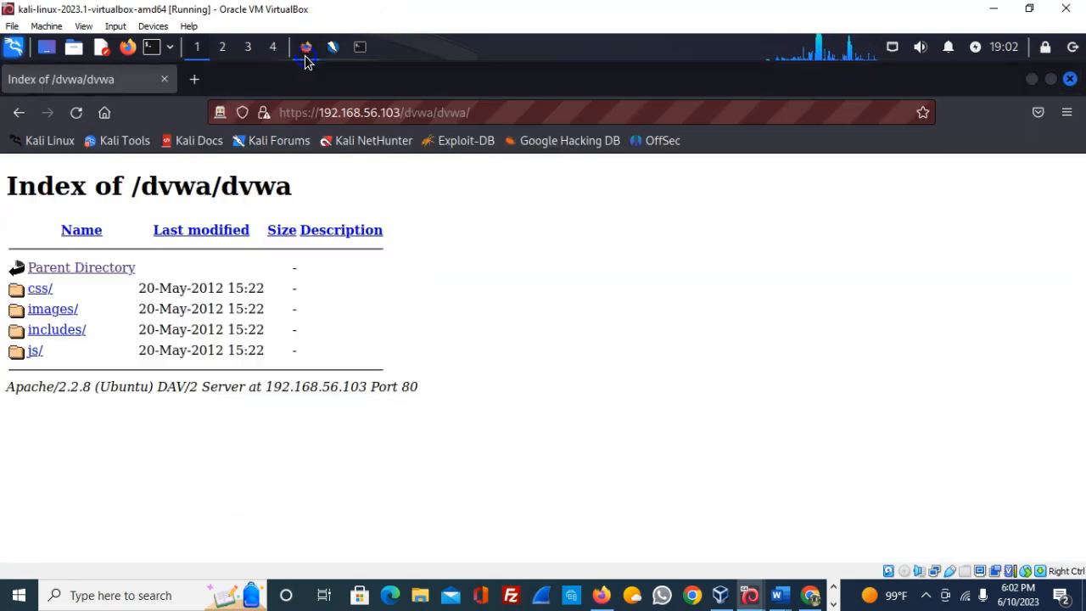
left_click(46, 315)
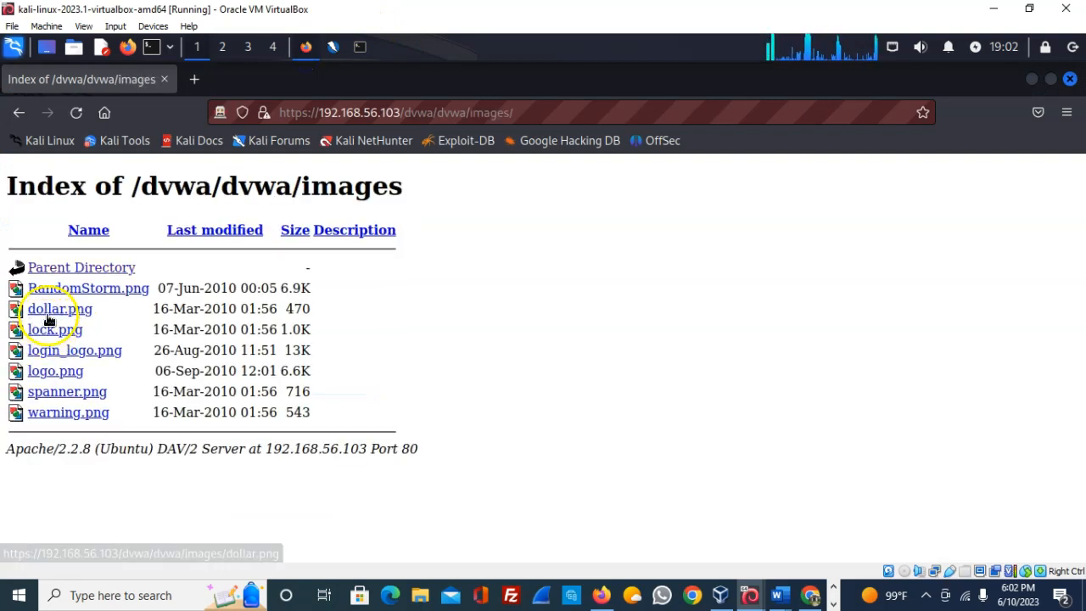
left_click(83, 290)
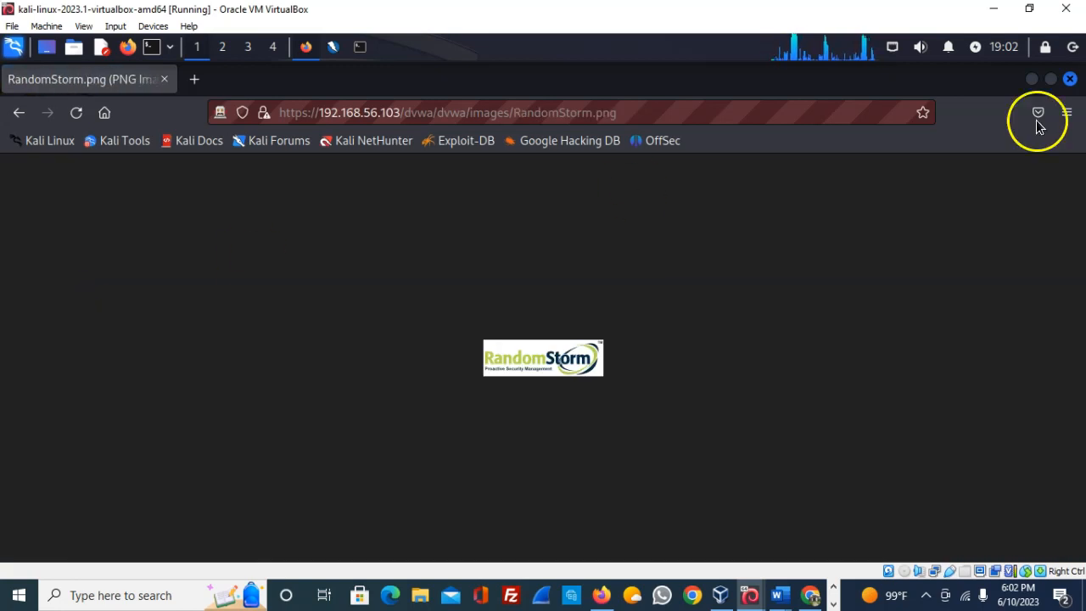
left_click(1032, 80)
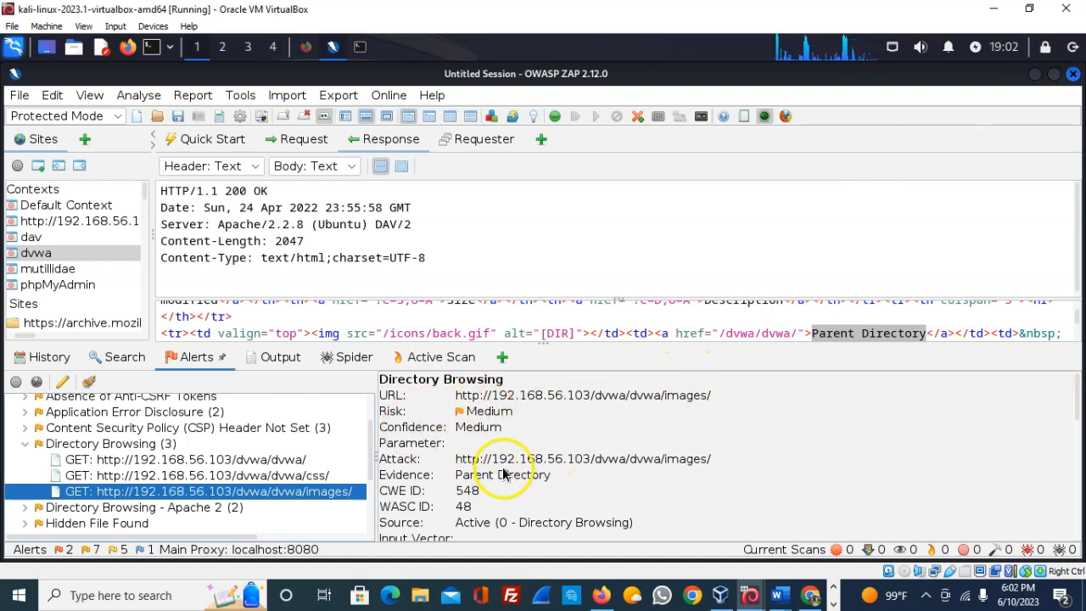
- Scroll the images/ Directory Browsing alert to its solution and Apache references
scroll(677, 462, "down", 3)
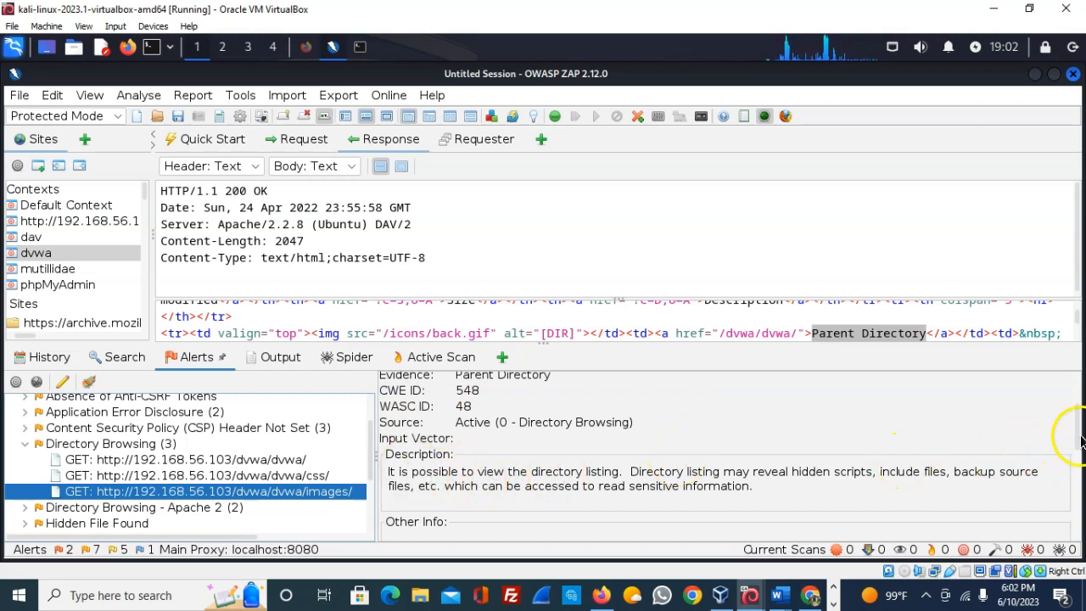
scroll(1078, 440, "down", 3)
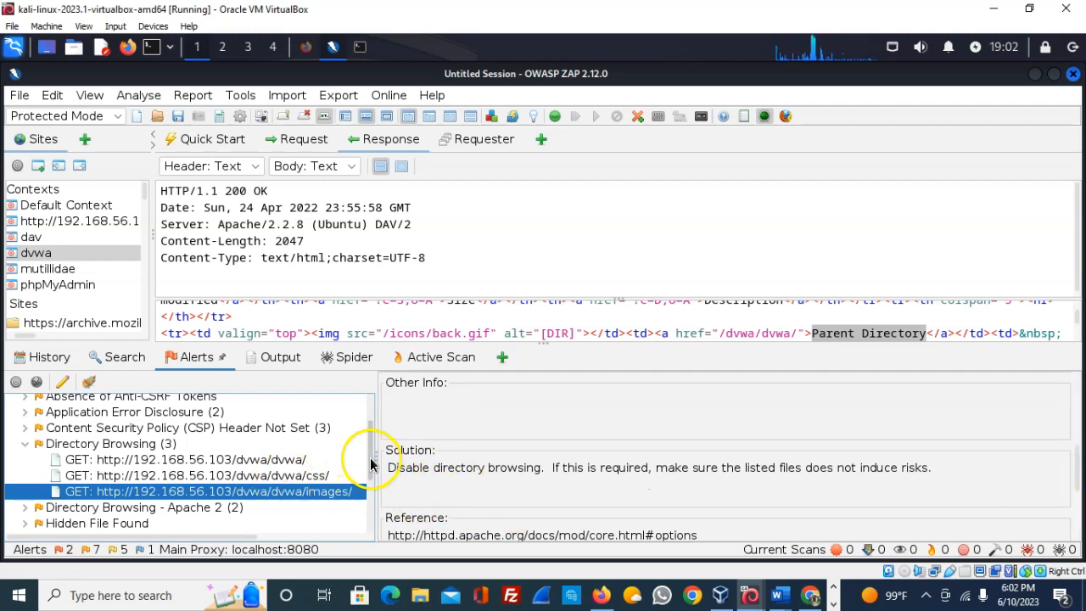
scroll(370, 432, "up", 2)
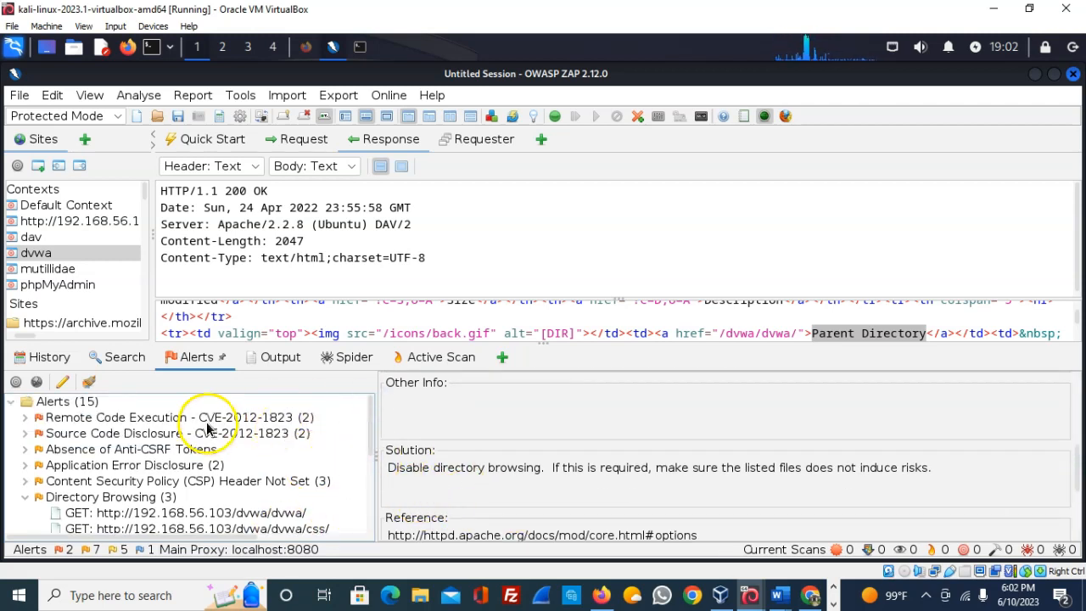
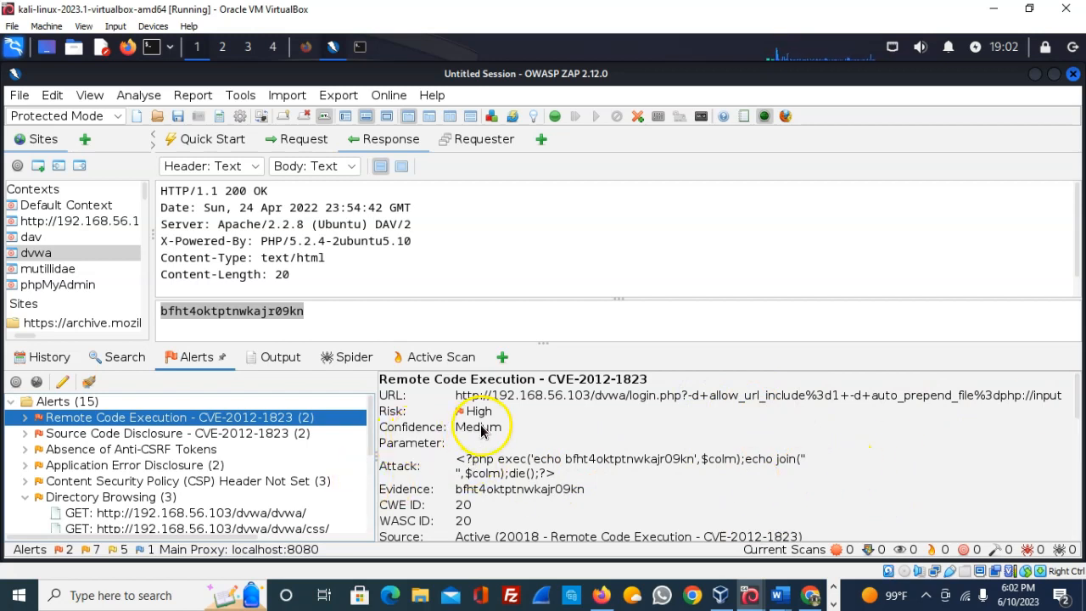
- Expand the high-risk Remote Code Execution - CVE-2012-1823 alert to show its two POST instances
left_click(24, 420)
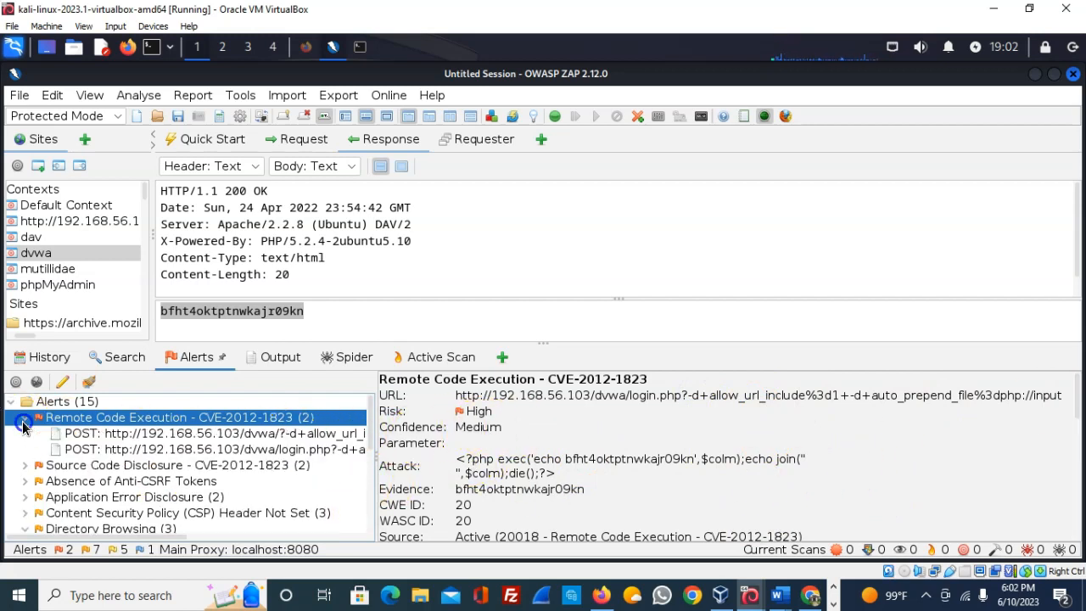
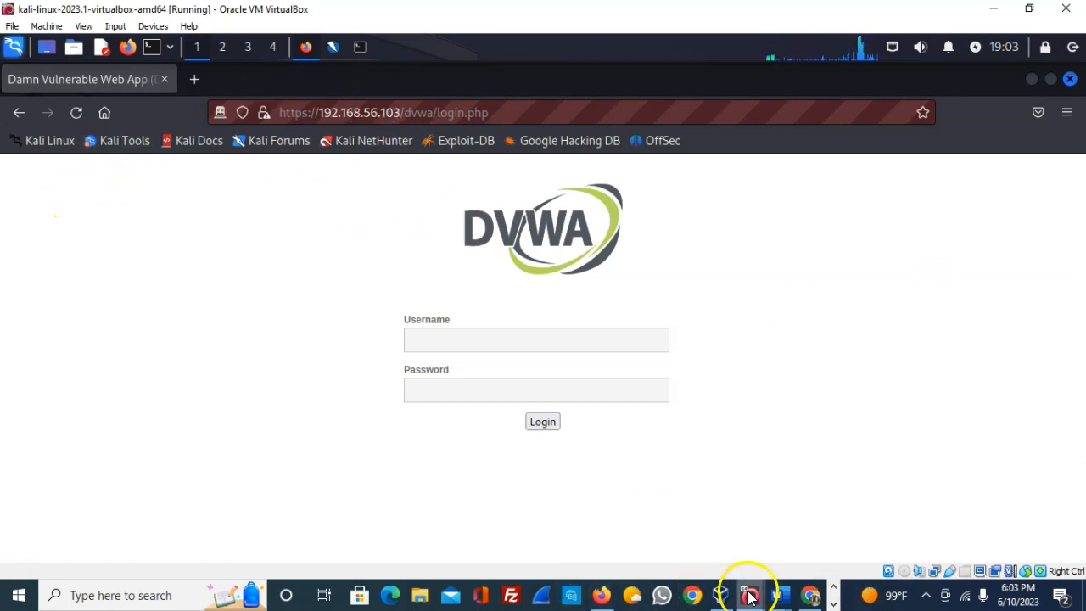
- Bring the kali-linux VirtualBox window to the front via its Windows taskbar preview
mouse_move(750, 592)
left_click(677, 540)
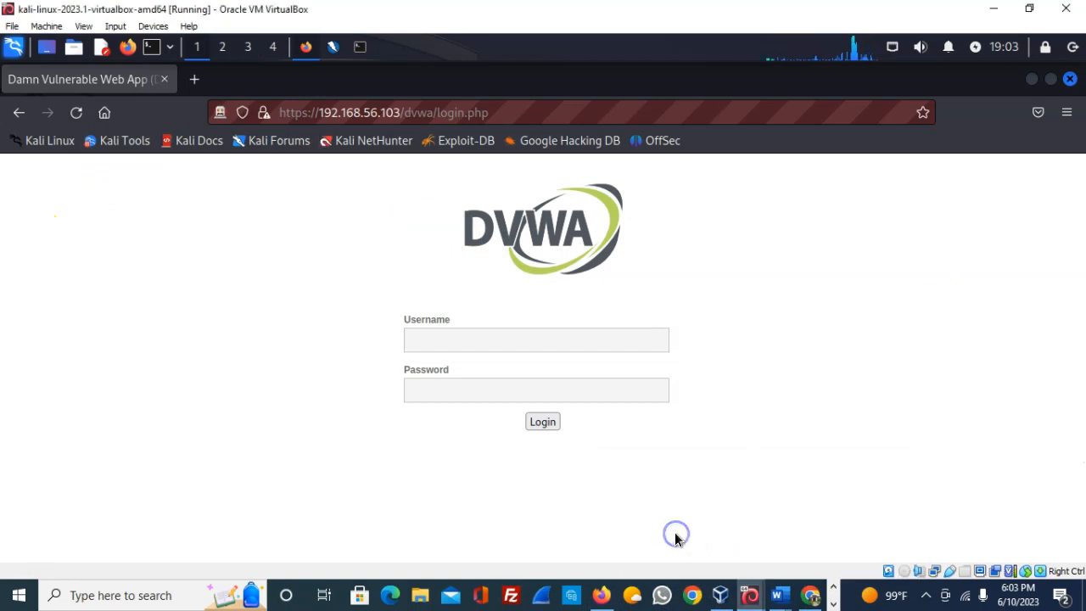
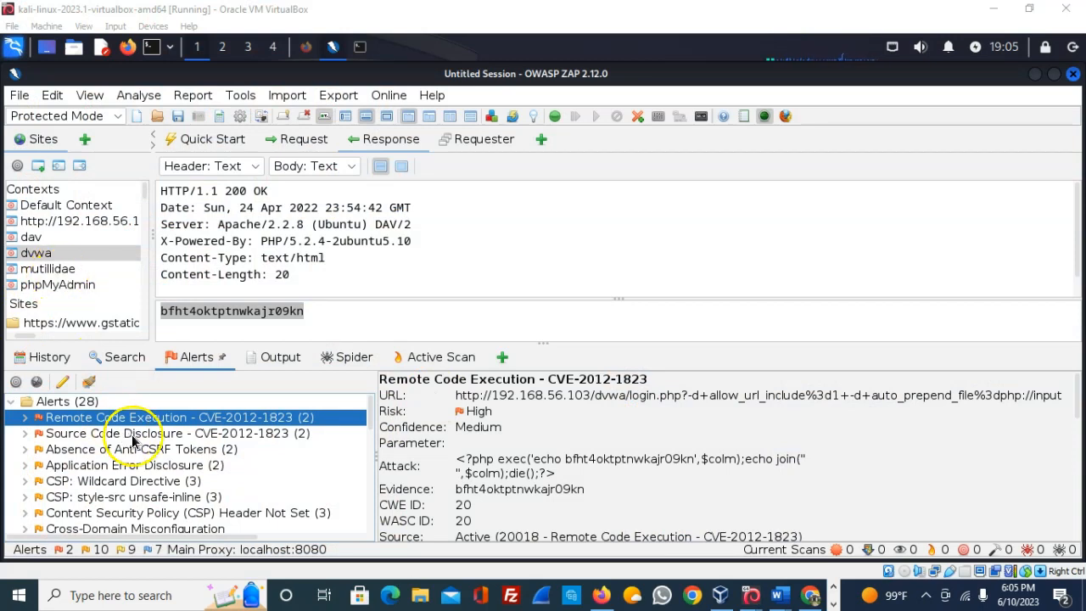
left_click(152, 416)
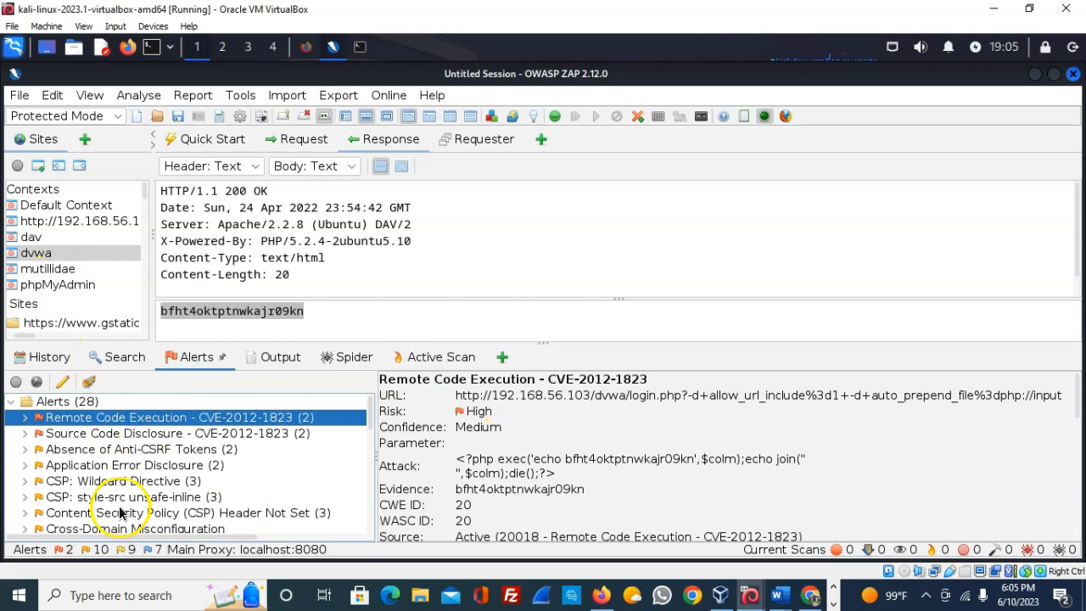
scroll(119, 509, "down", 2)
scroll(119, 509, "down", 2)
scroll(119, 509, "down", 4)
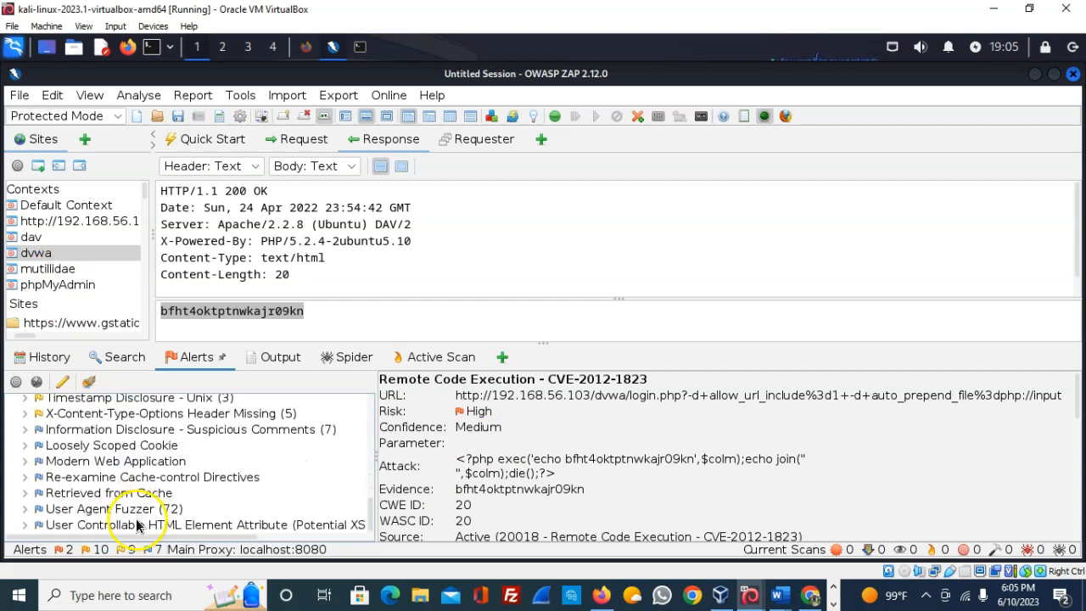
left_click(134, 524)
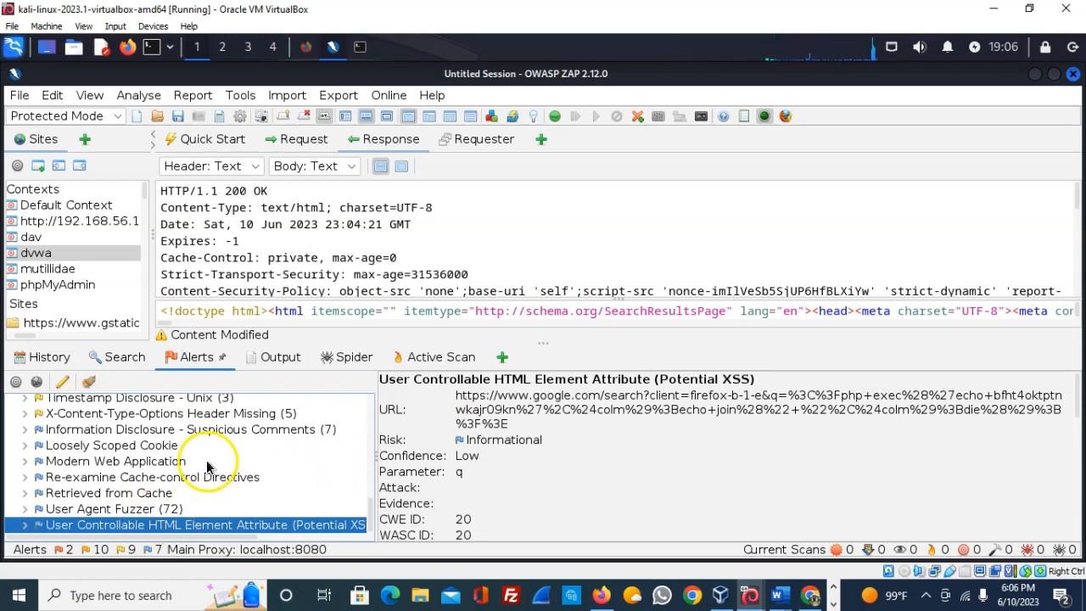
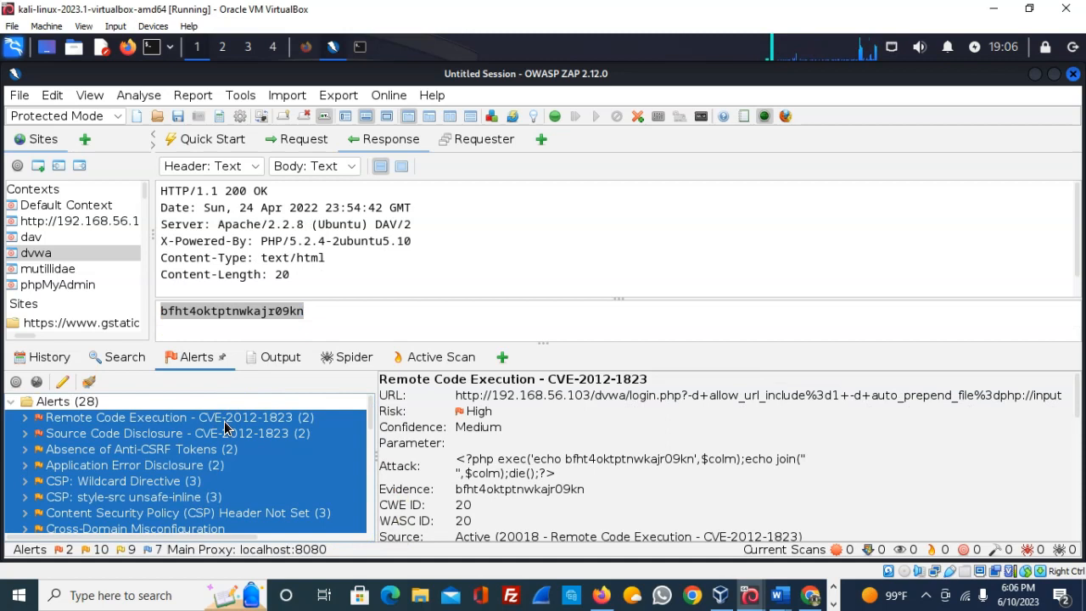
- Delete all 28 selected DVWA scan alerts from the Alerts tab
key("Delete")
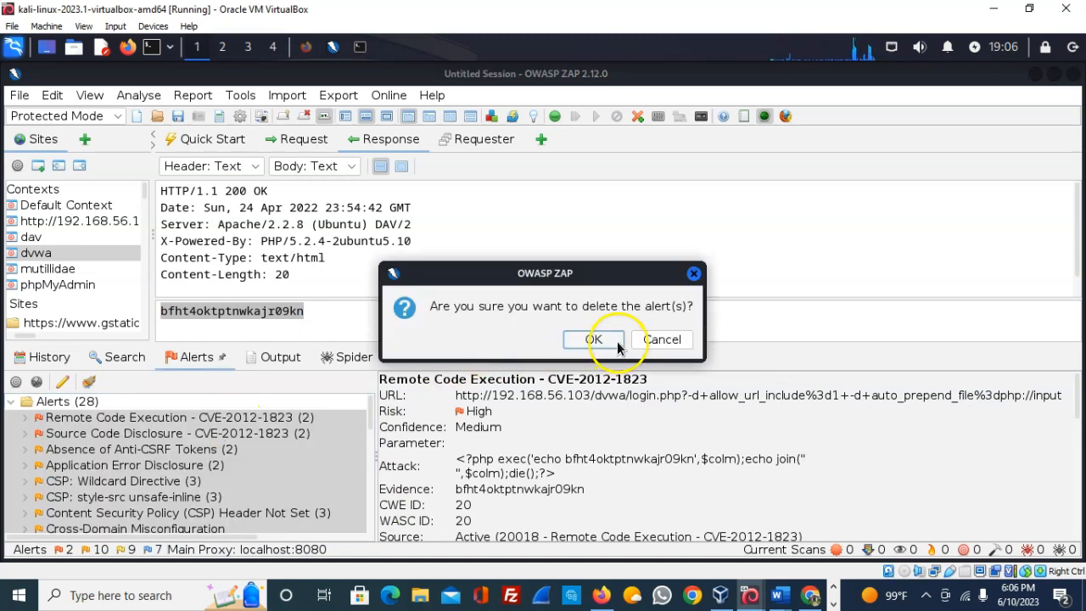
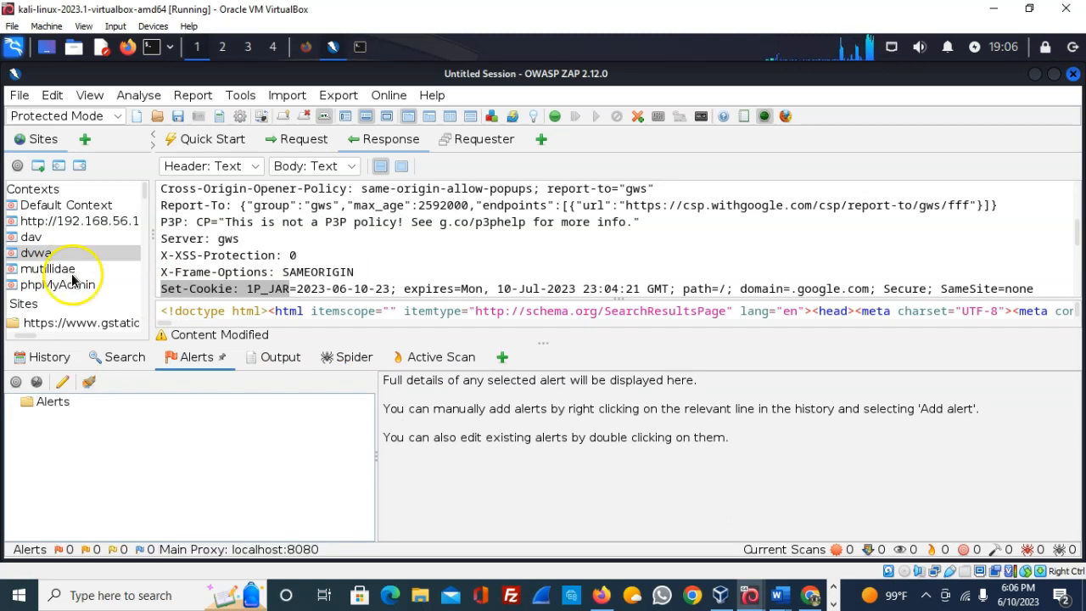
- Launch an active scan on the mutillidae context, confirm the new Path Traversal alert, then monitor its requests
left_click(57, 269)
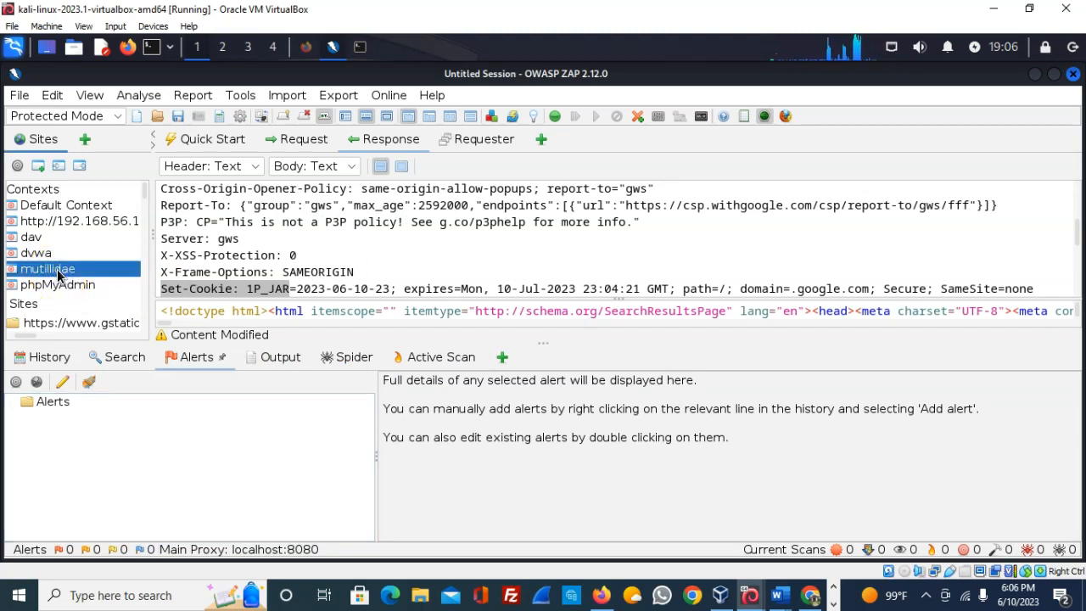
right_click(57, 269)
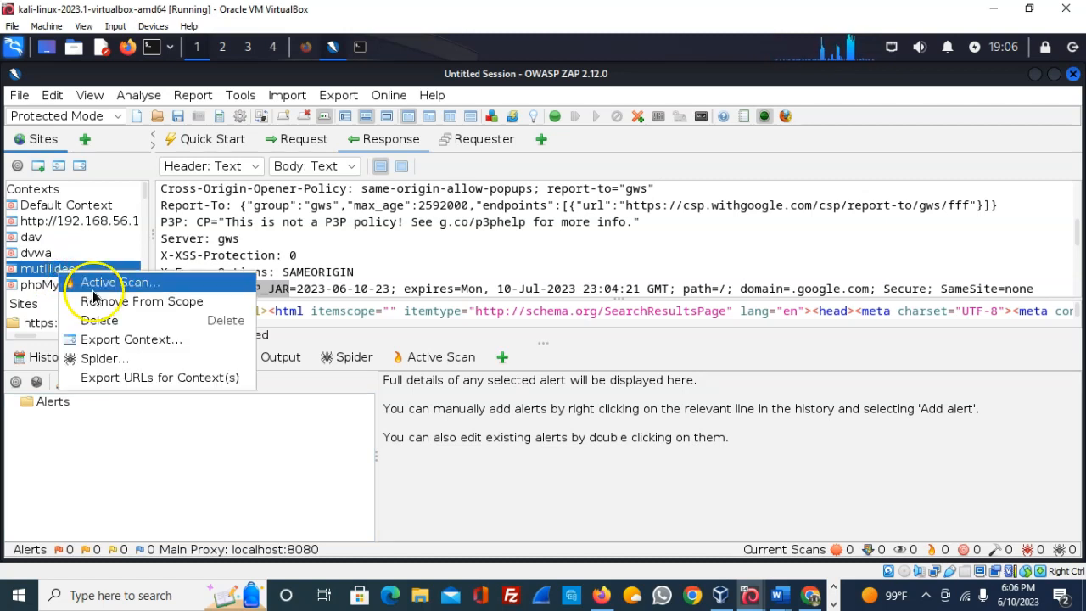
left_click(95, 287)
left_click(668, 504)
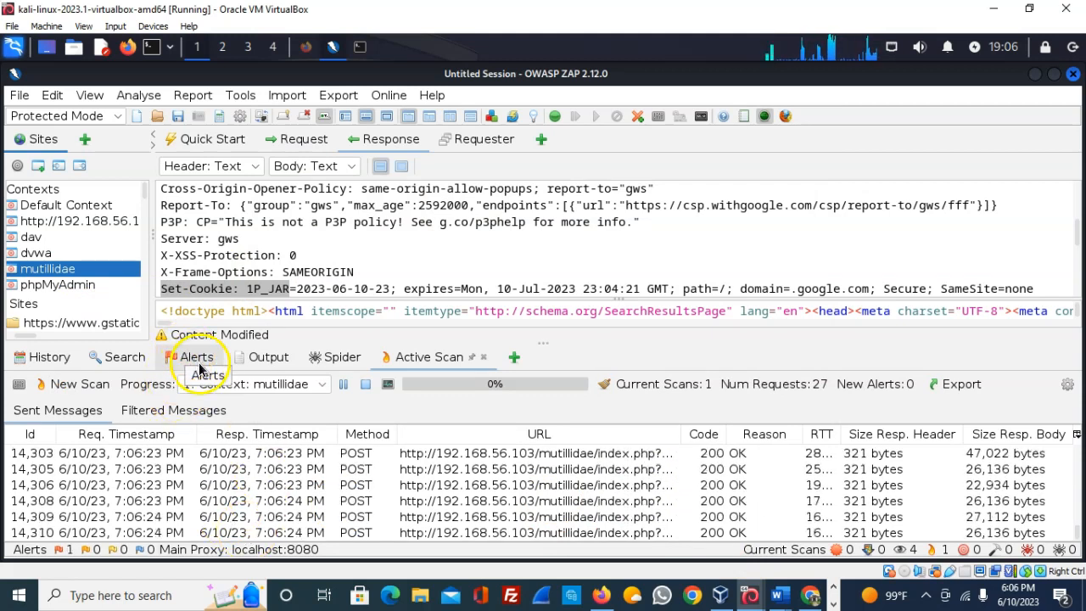
left_click(199, 365)
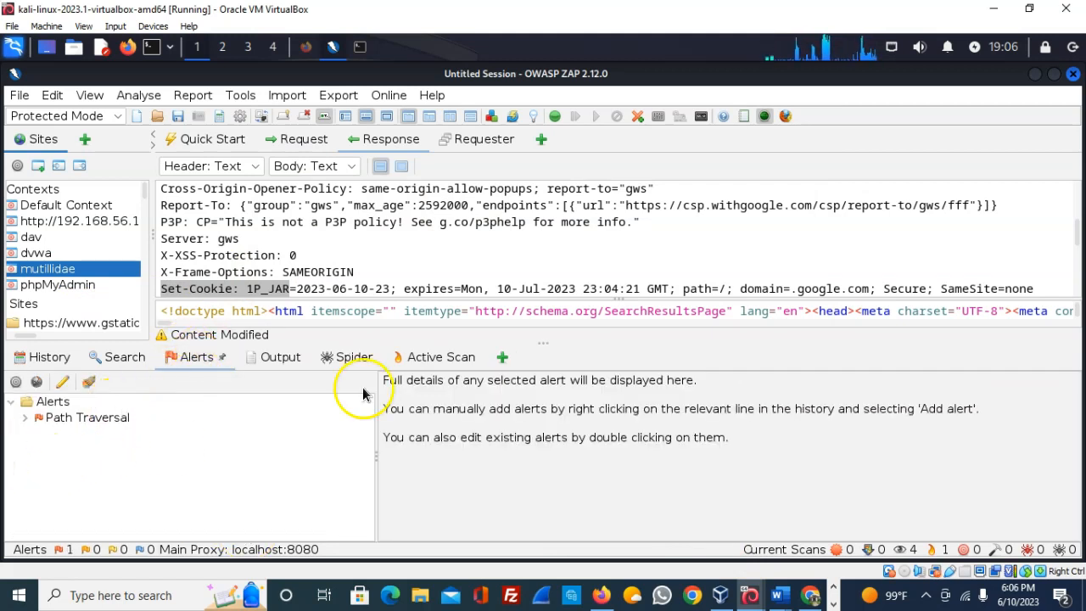
left_click(428, 360)
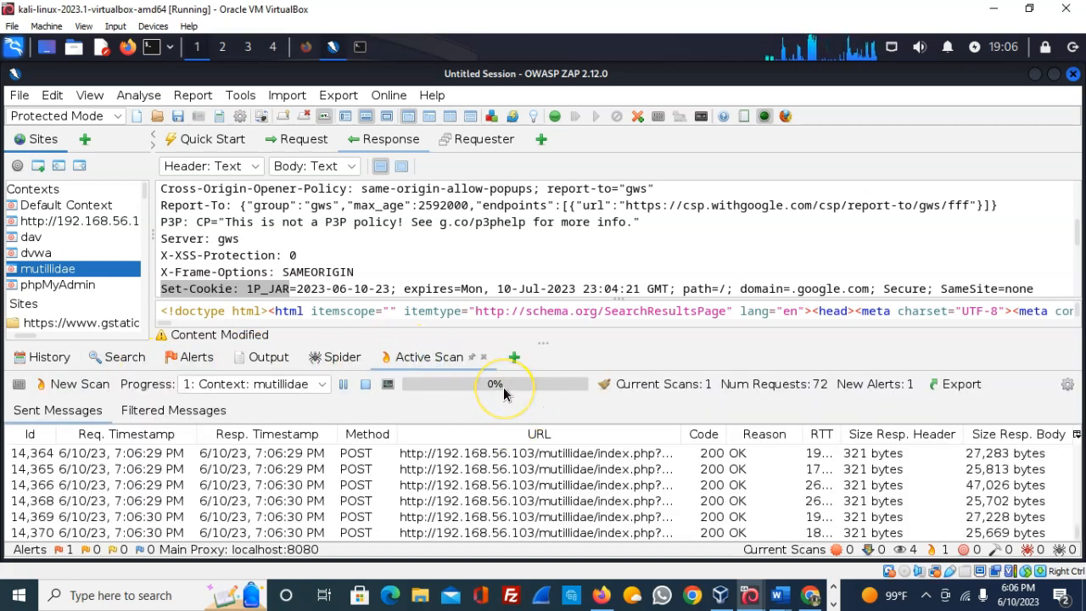
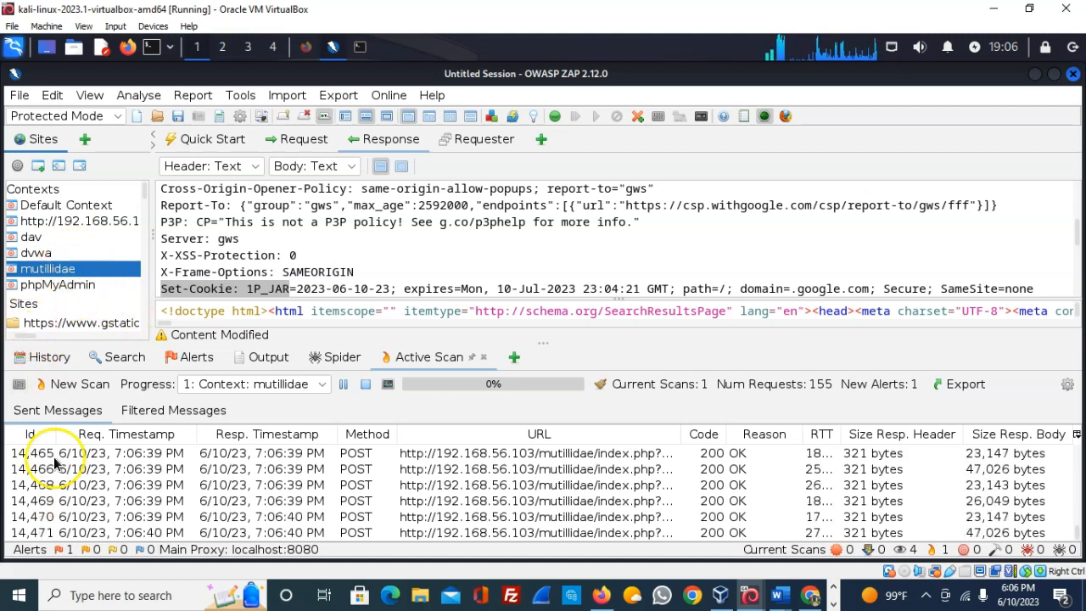
- Check the active scan's progress (239 requests), then display the Path Traversal alert in Alerts
left_click(197, 360)
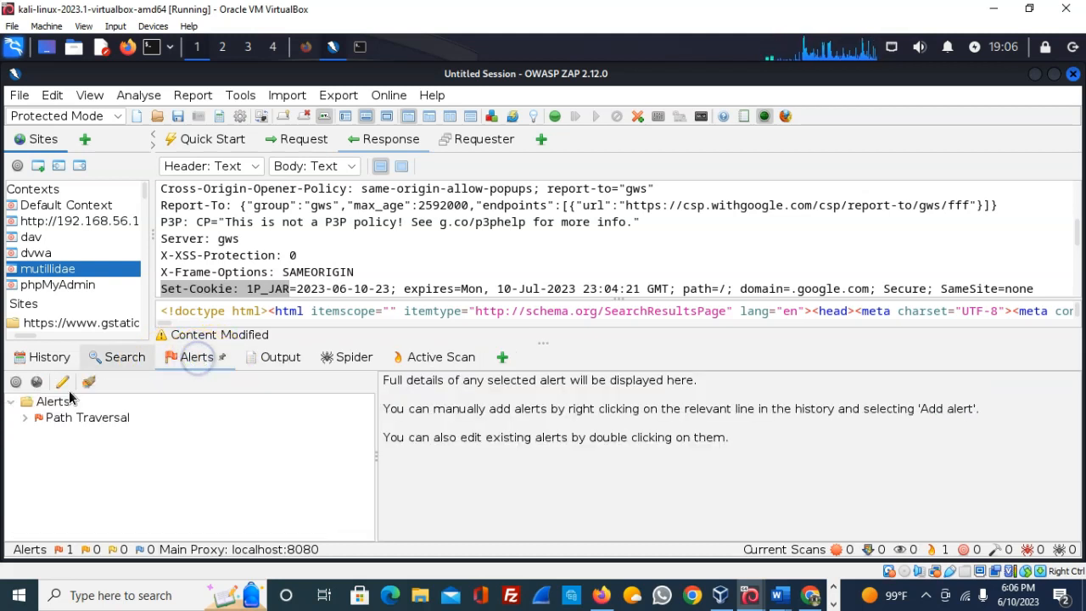
left_click(422, 367)
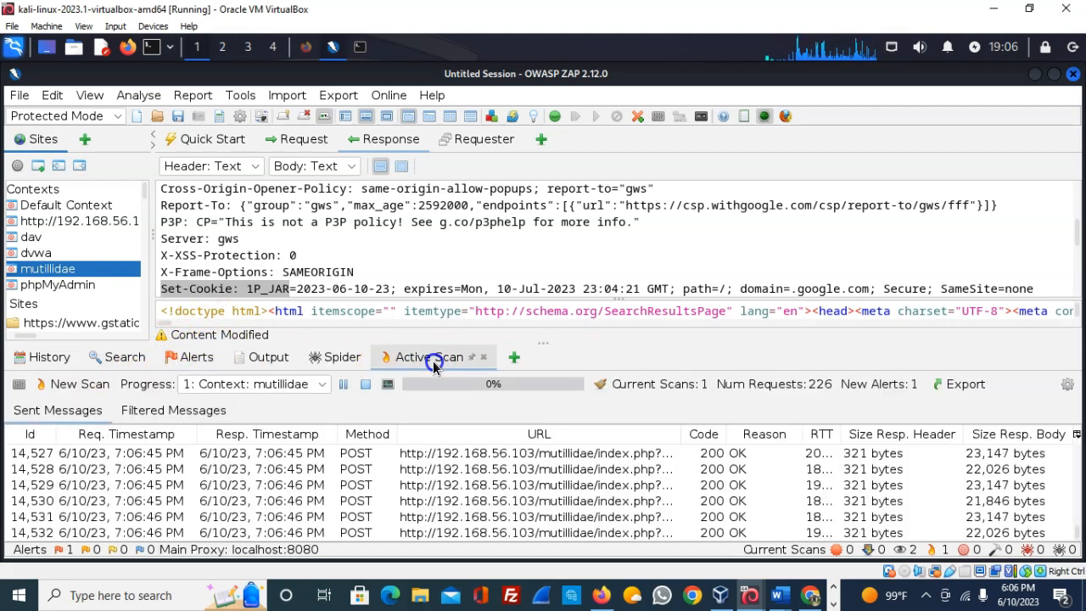
left_click(195, 360)
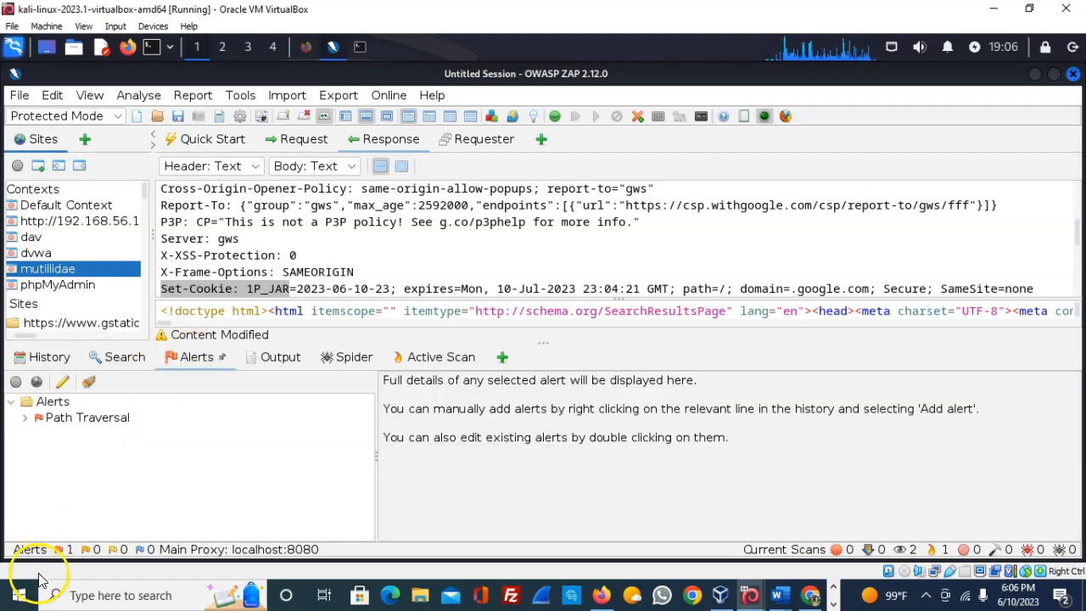
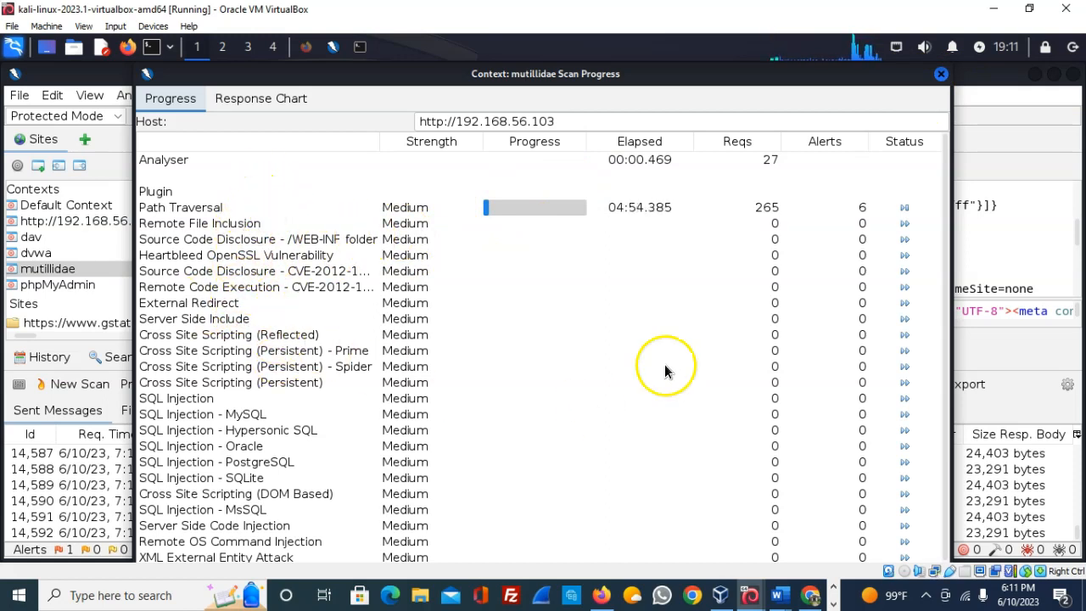
- Close the mutillidae scan progress window, leaving the scan running at 239 requests
left_click(940, 74)
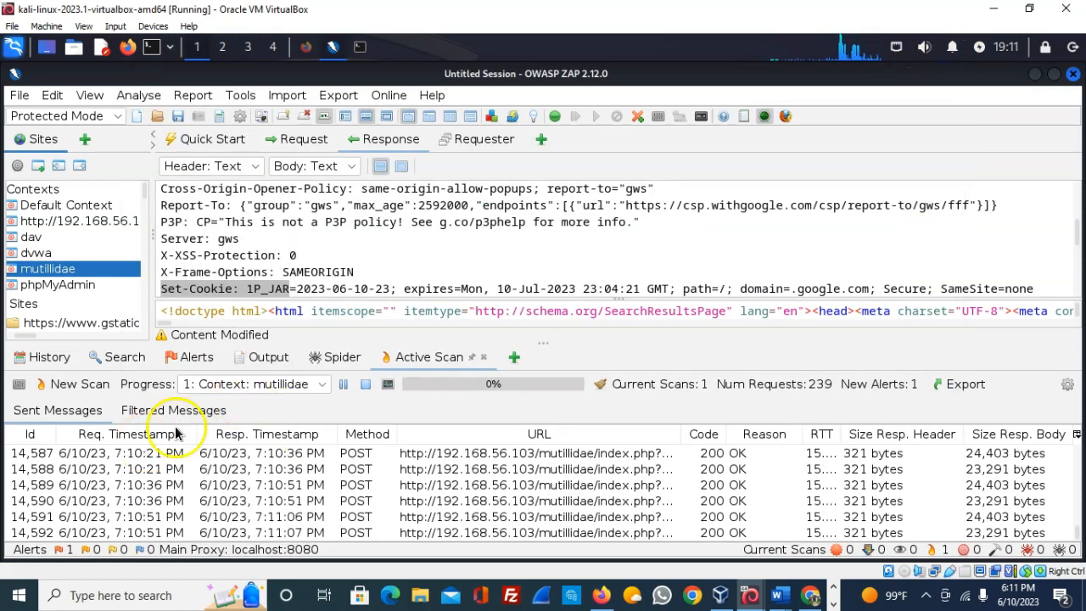
- Show the Alerts tab and expand the Path Traversal alert to its mutillidae index.php POST request
left_click(189, 361)
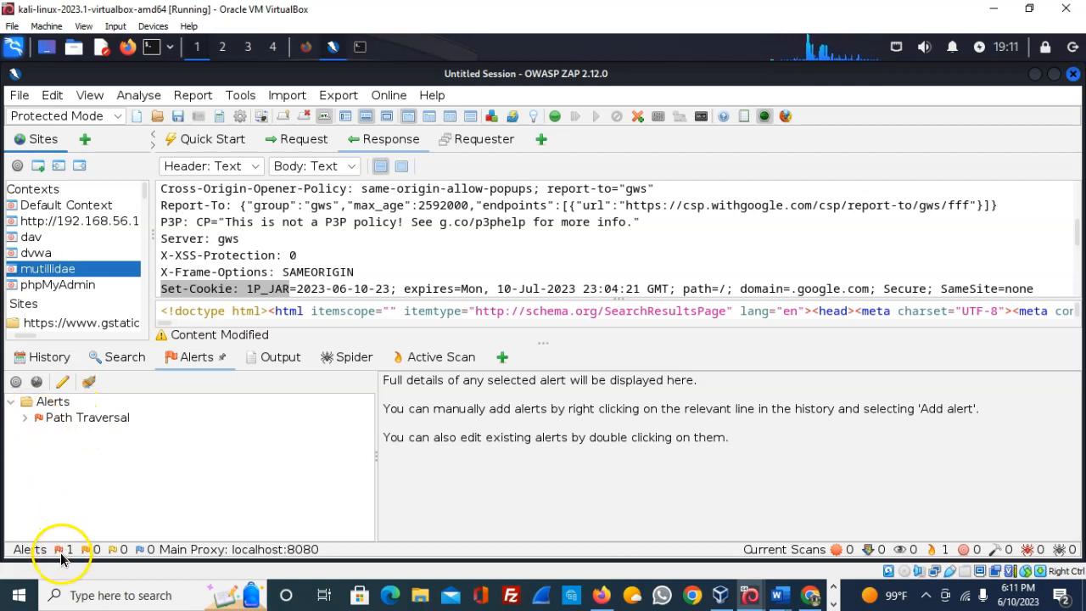
left_click(24, 418)
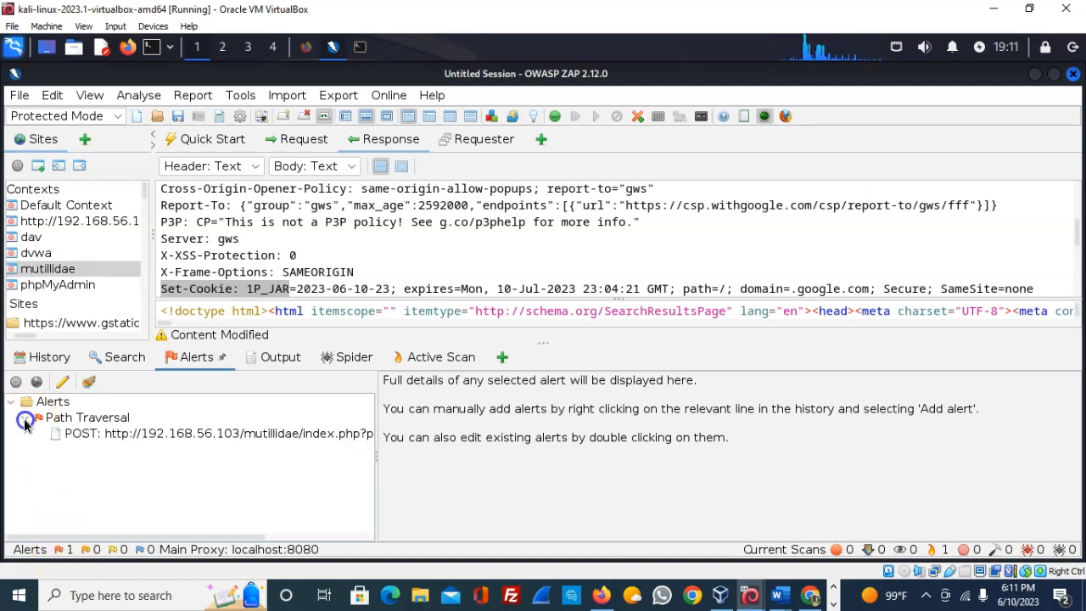
- Open the POST index.php Path Traversal finding and review its High risk, /etc/passwd attack, root:x:0:0 evidence, description
left_click(109, 437)
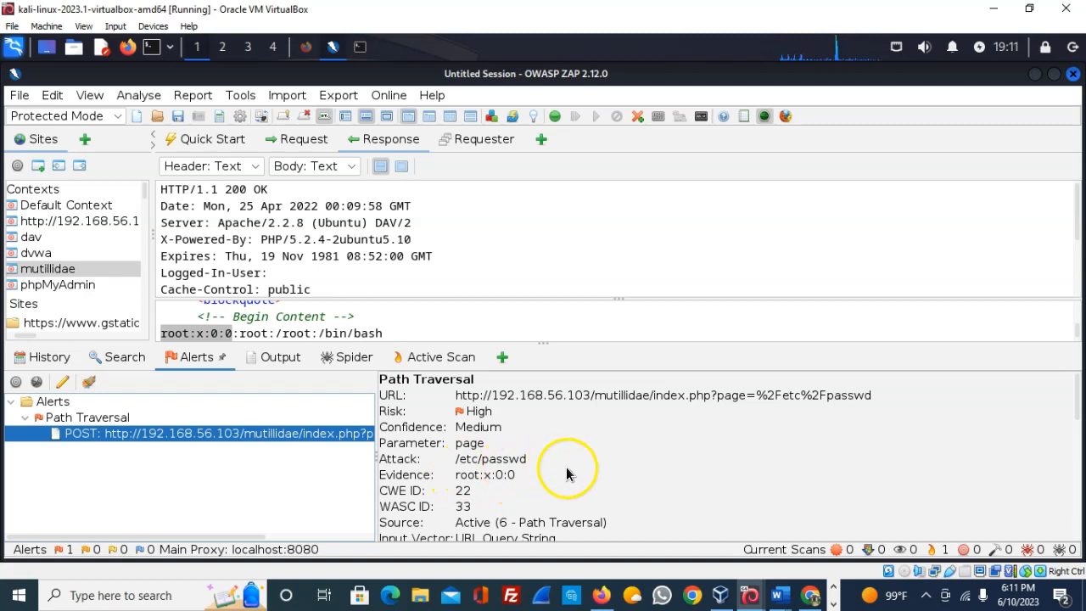
scroll(592, 462, "down", 2)
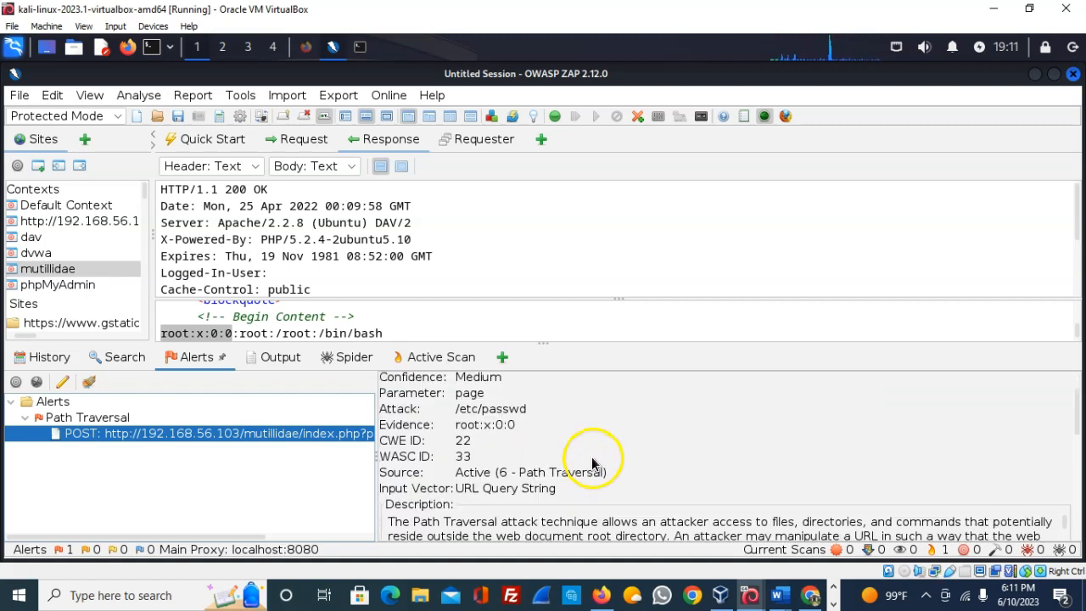
scroll(593, 462, "down", 2)
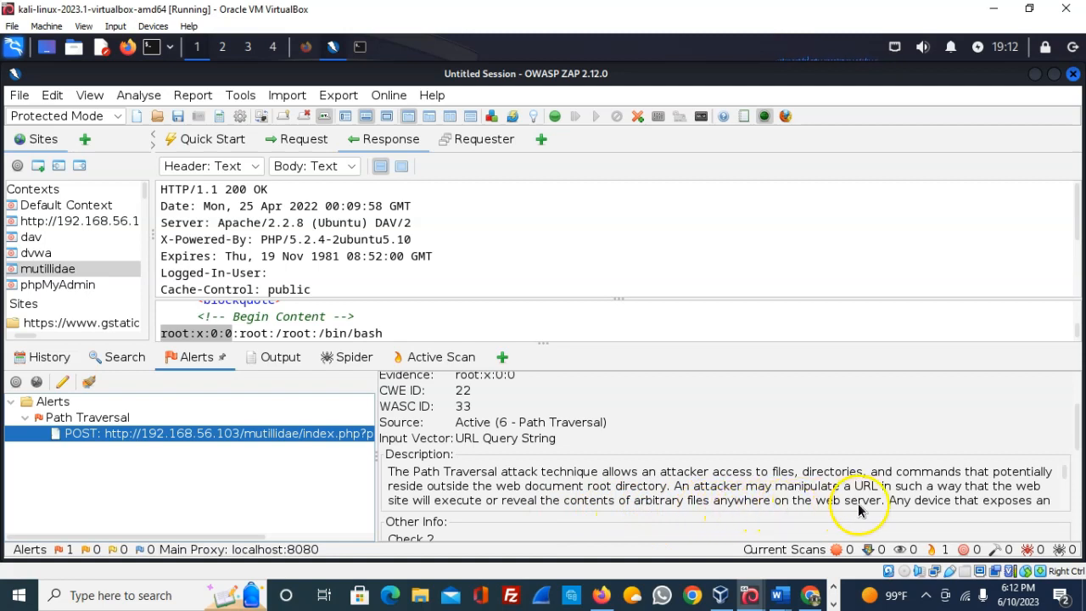
scroll(1055, 484, "down", 2)
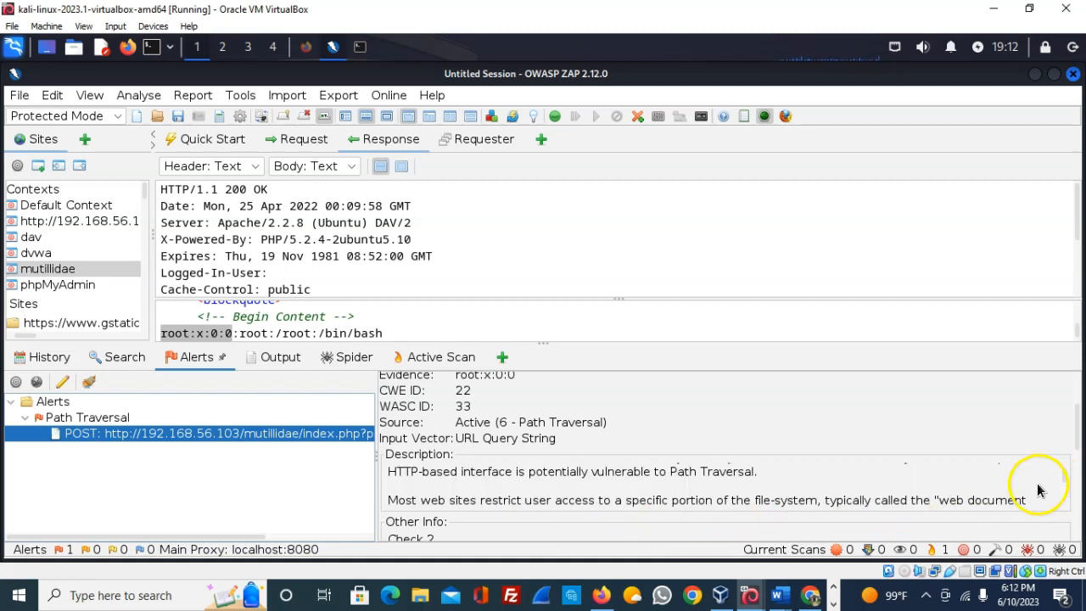
scroll(892, 495, "up", 2)
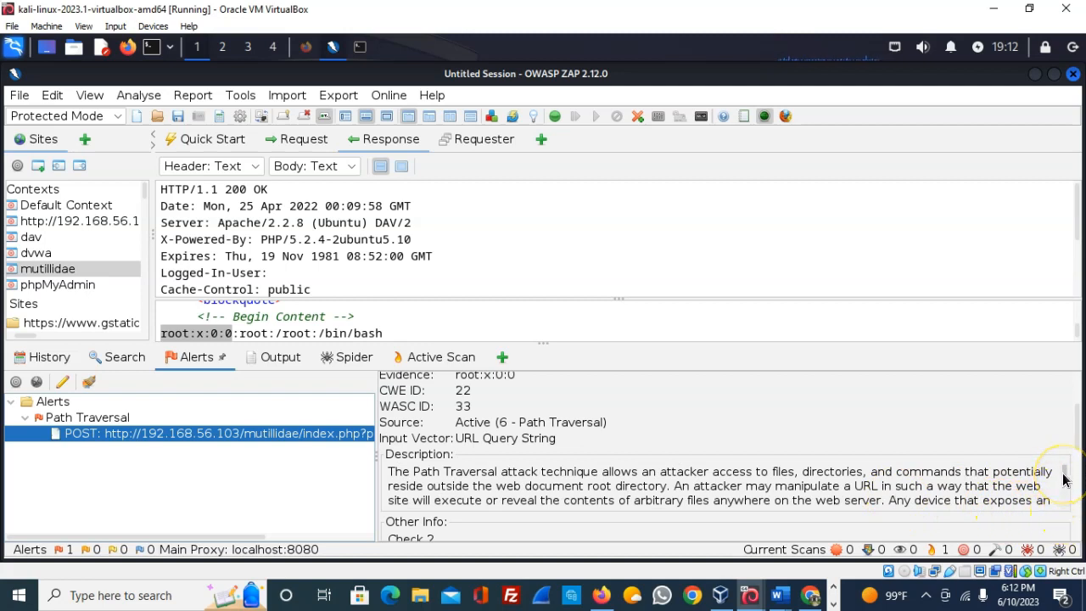
scroll(1065, 480, "down", 2)
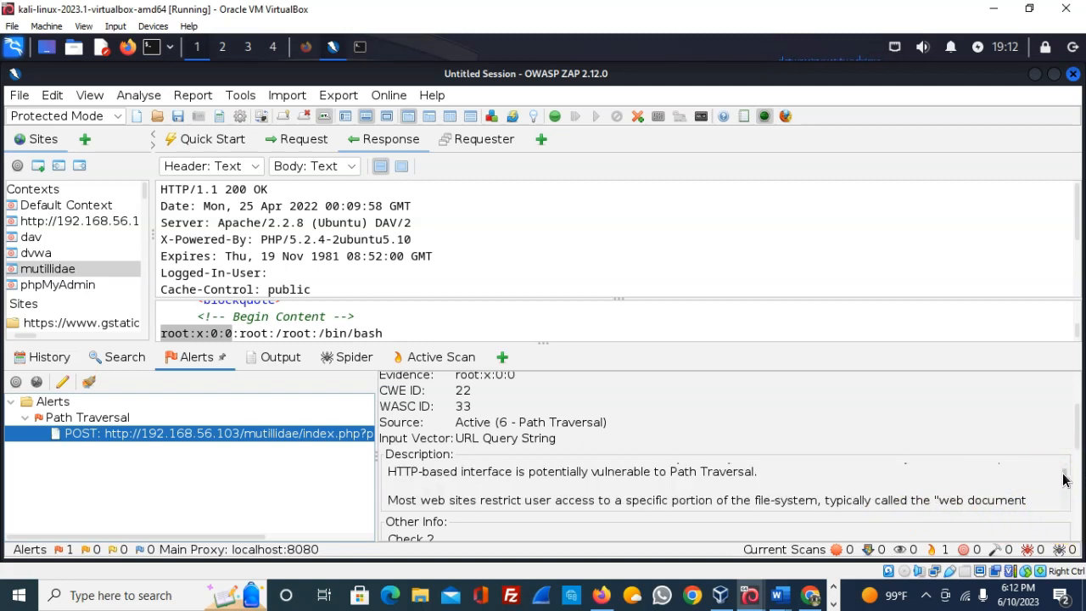
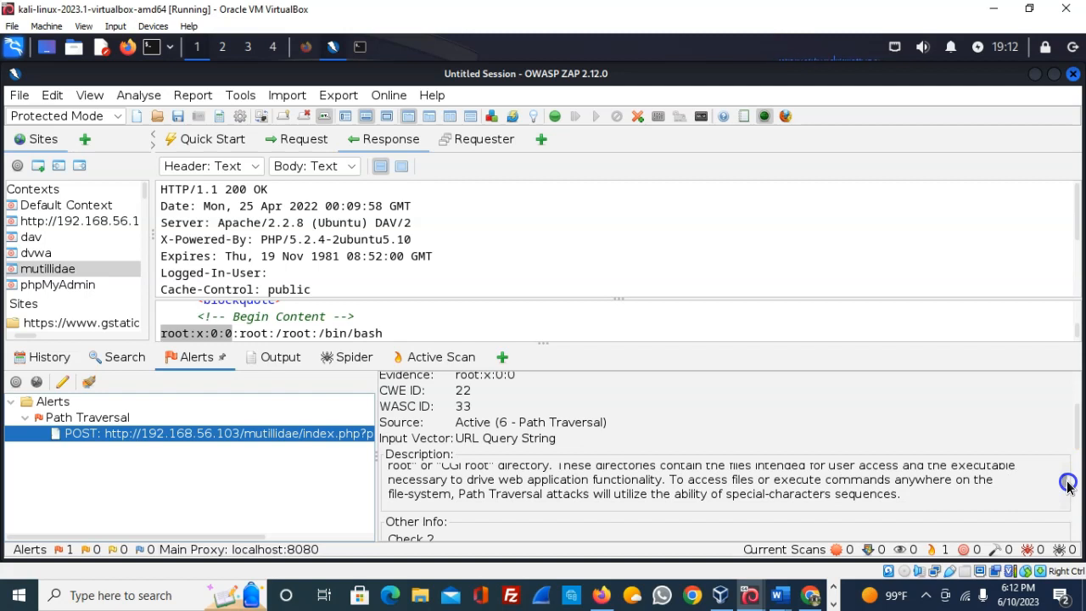
scroll(1068, 486, "up", 4)
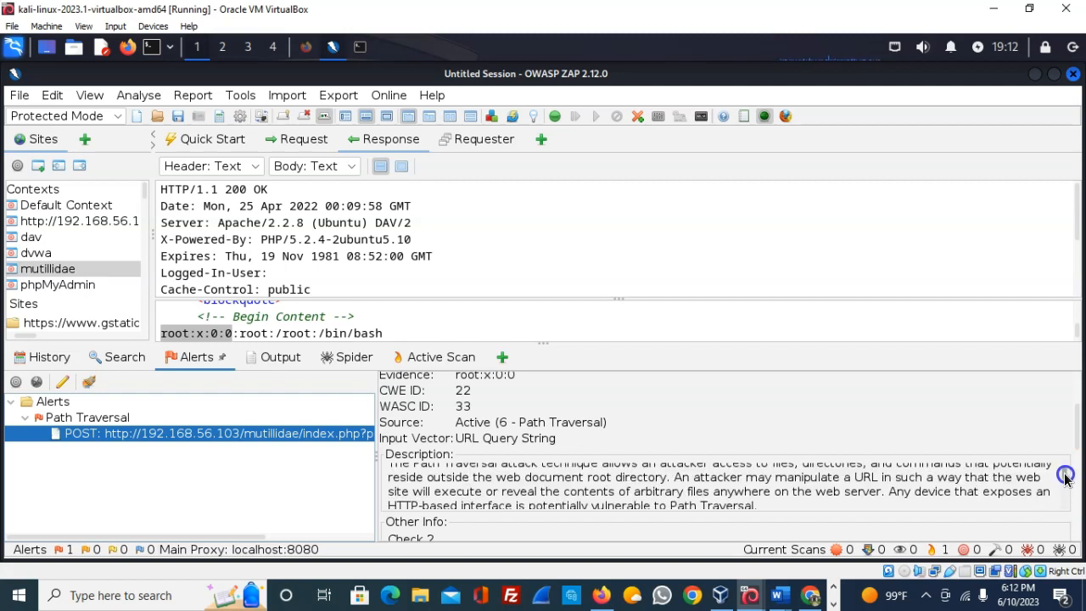
scroll(1066, 478, "down", 1)
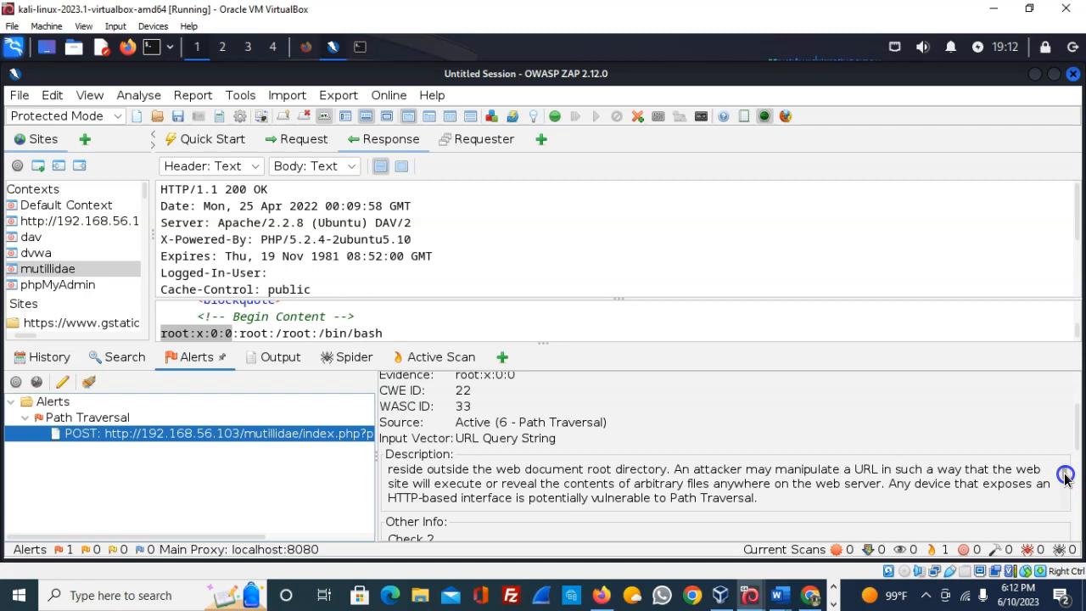
scroll(1066, 479, "down", 1)
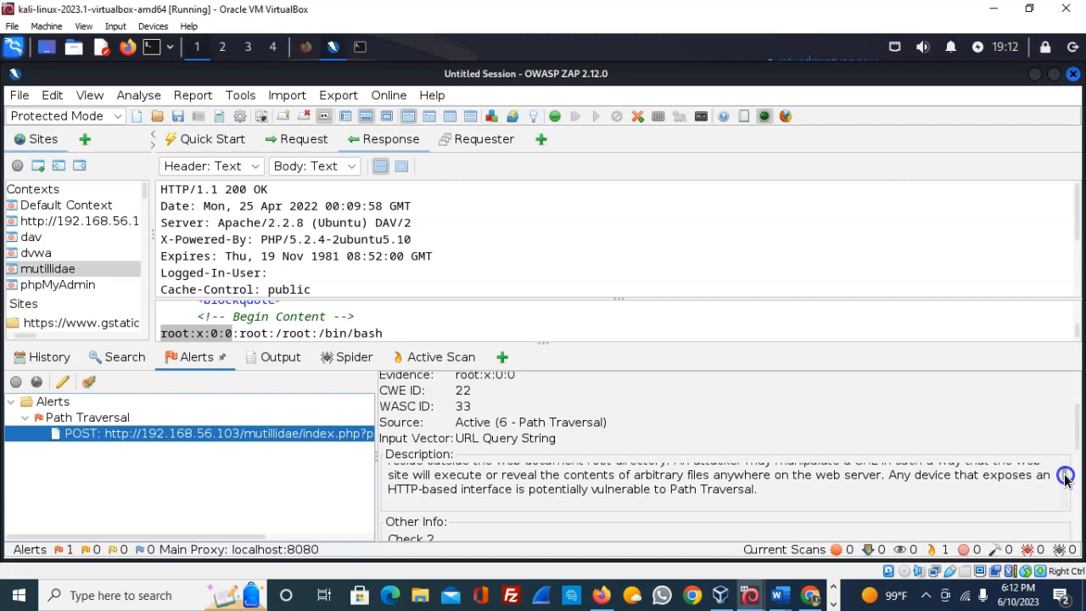
scroll(1066, 479, "down", 1)
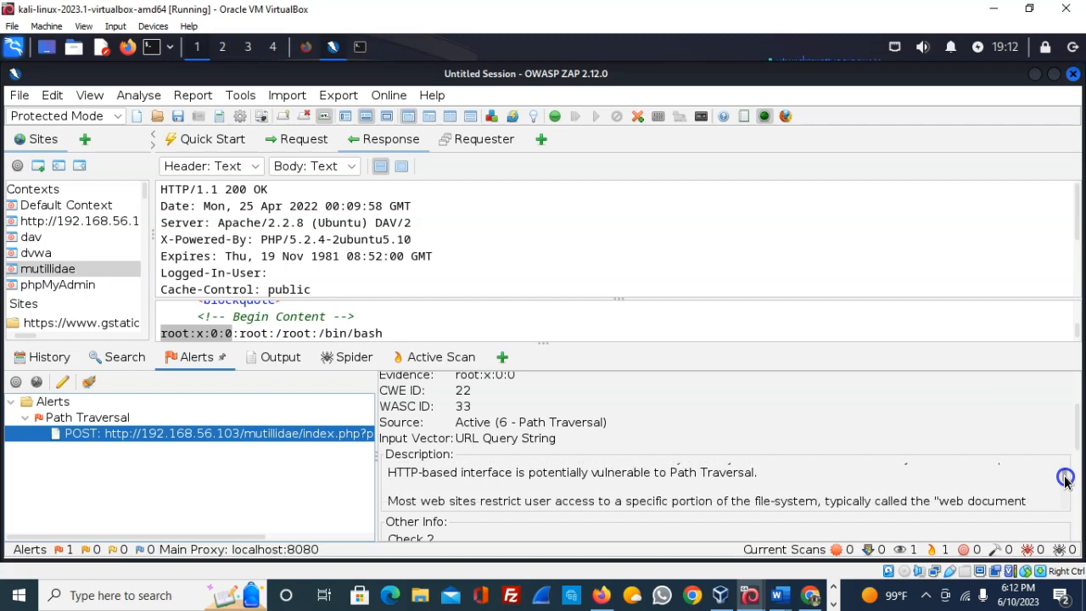
scroll(1066, 479, "down", 2)
scroll(1066, 478, "up", 2)
scroll(1066, 479, "down", 1)
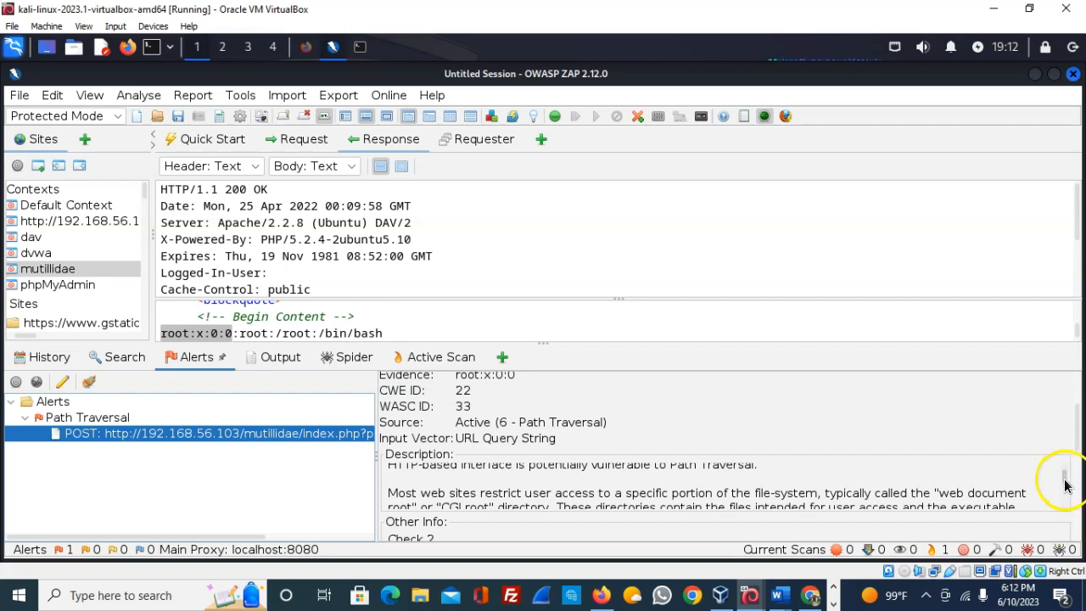
scroll(1066, 479, "down", 2)
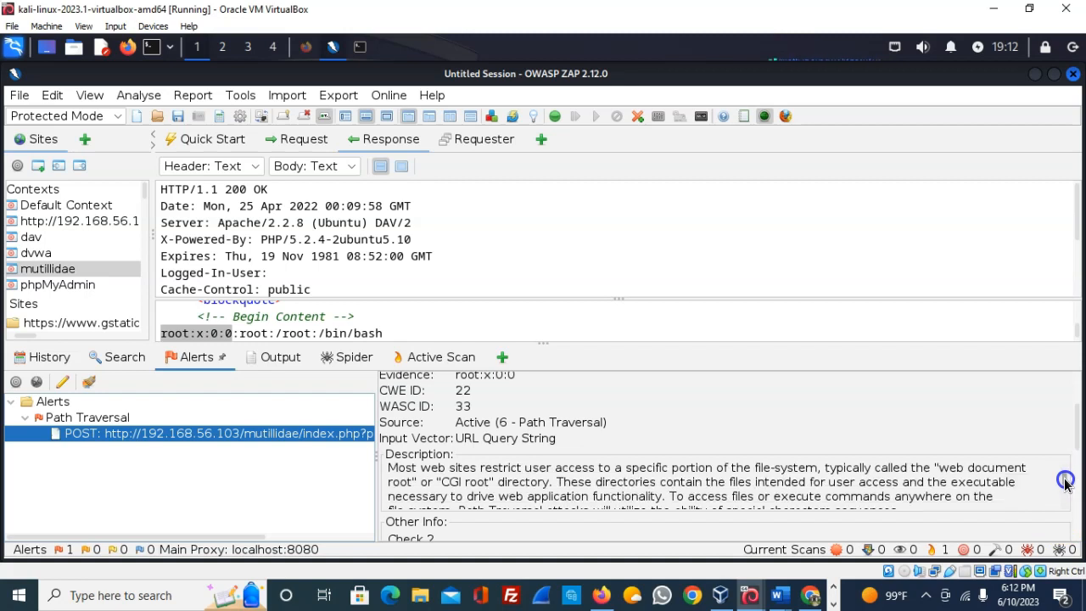
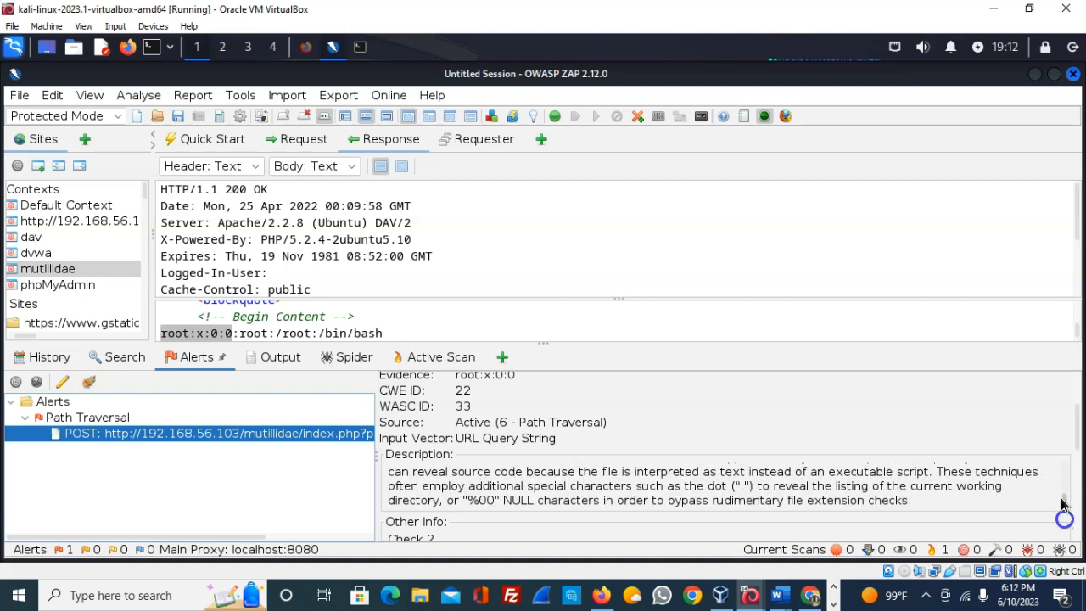
- Scroll the Path Traversal alert details down to its Solution and Reference sections
left_click_drag(1077, 435, 1077, 481)
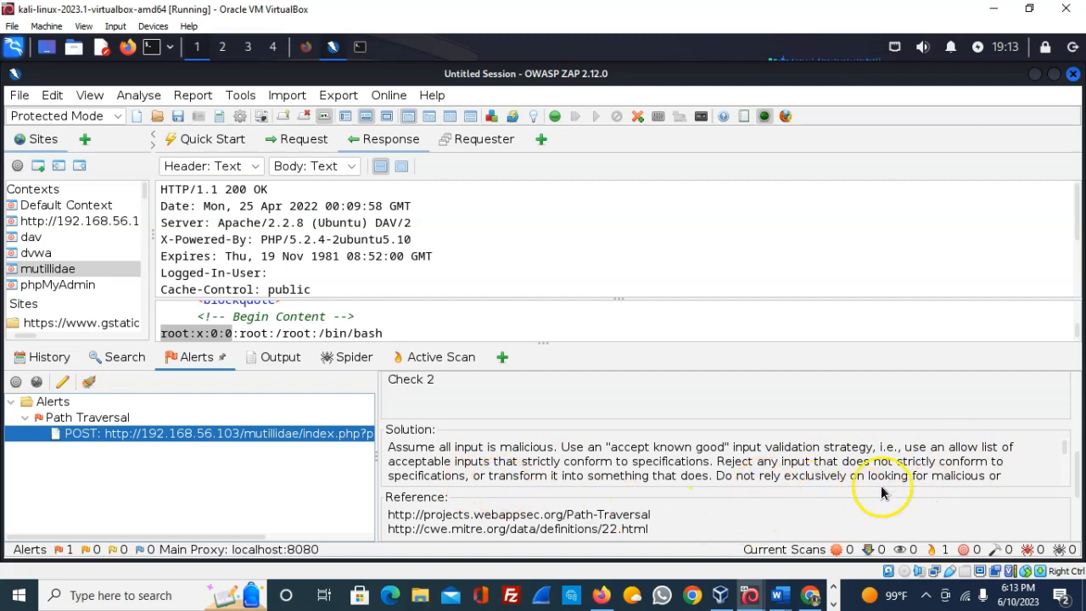
- Bring the final lines of the Path Traversal solution, on deny lists and malformed inputs, into view
scroll(1041, 474, "down", 2)
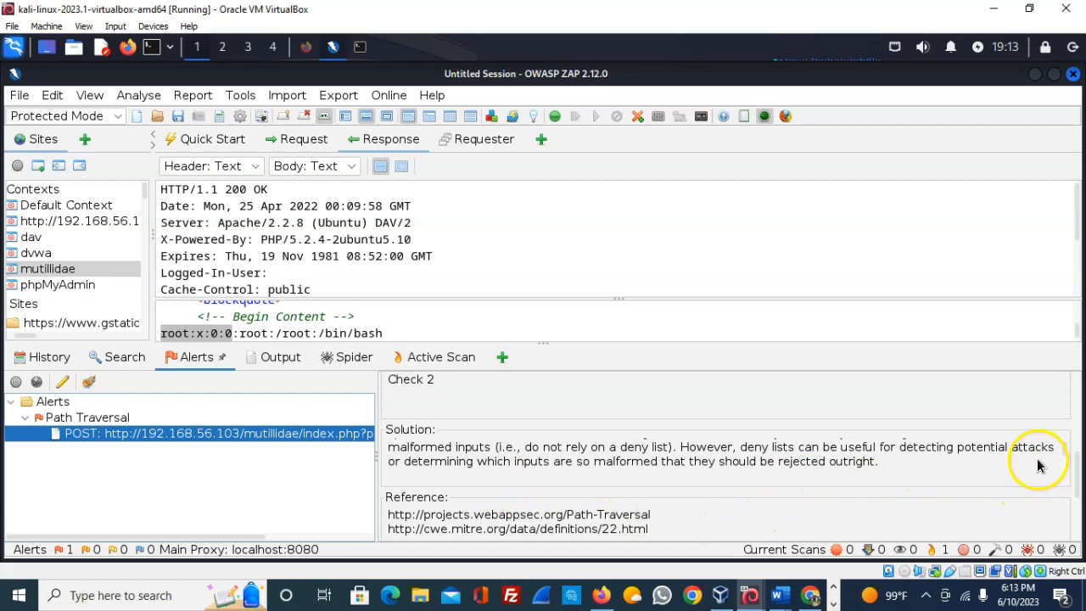
left_click(1066, 447)
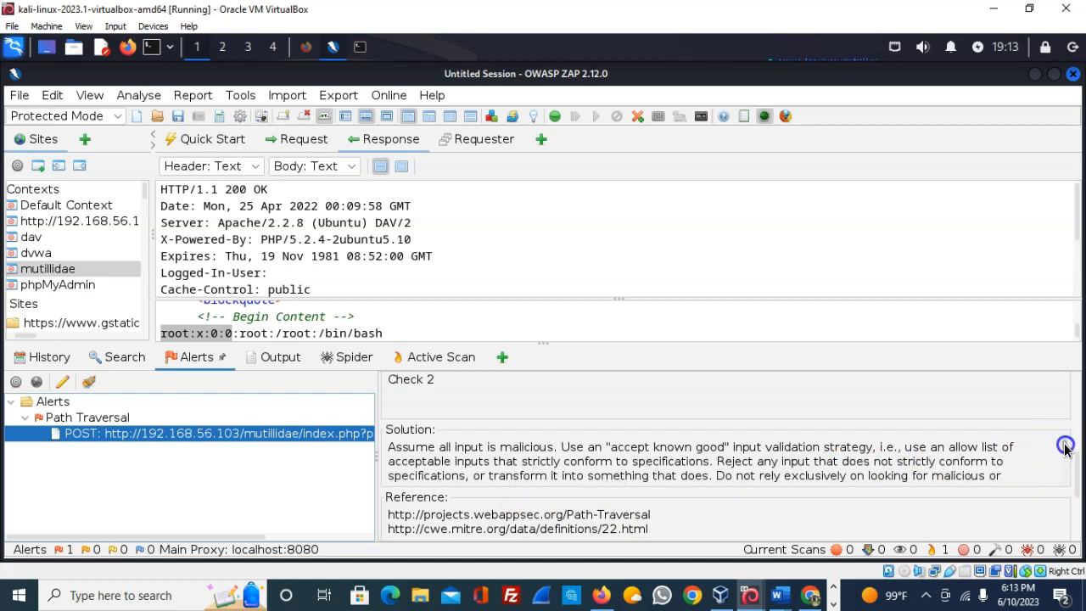
left_click(1066, 453)
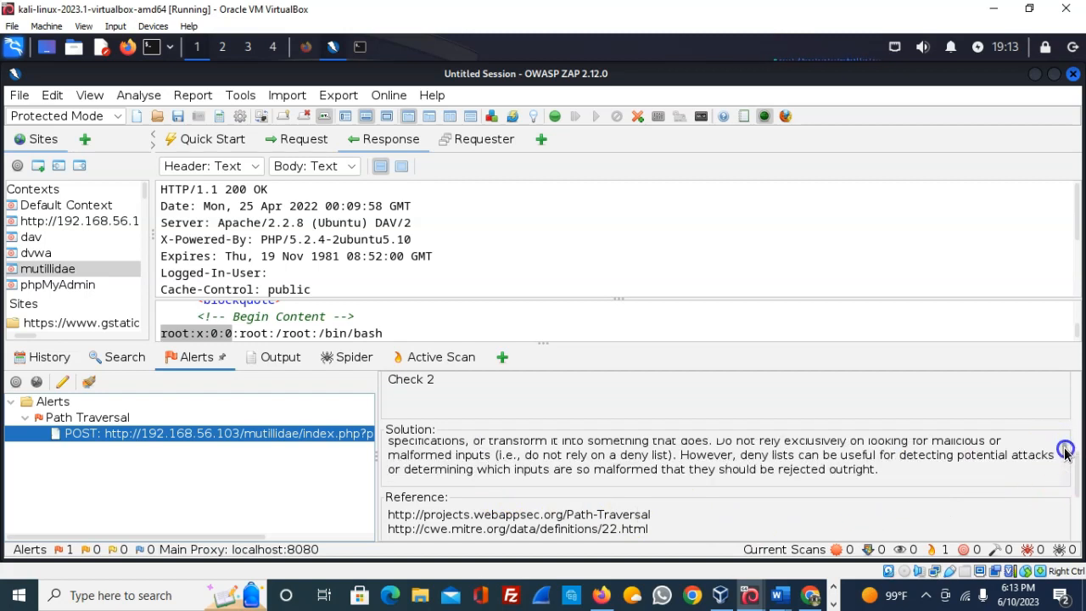
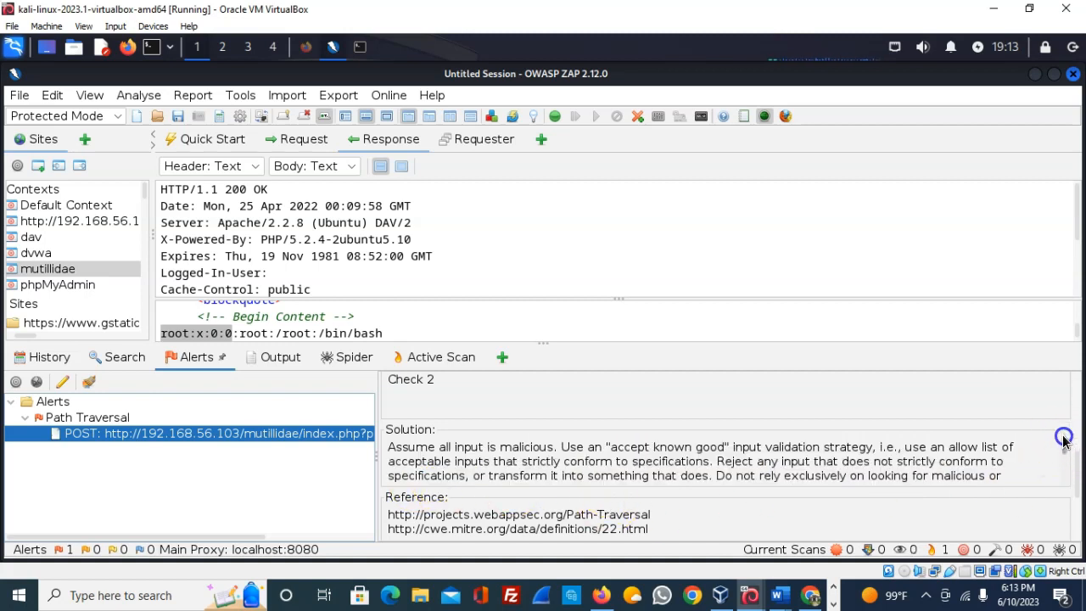
- Return to the top of the Path Traversal alert details and highlight its full mutillidae index.php URL
left_click_drag(1078, 463, 1080, 383)
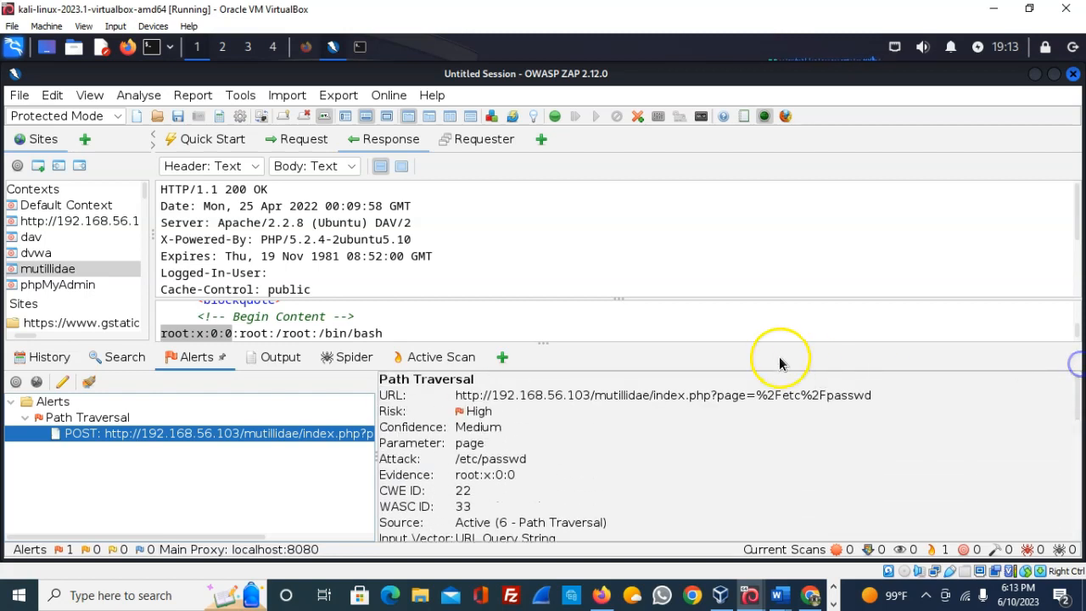
left_click_drag(883, 397, 534, 387)
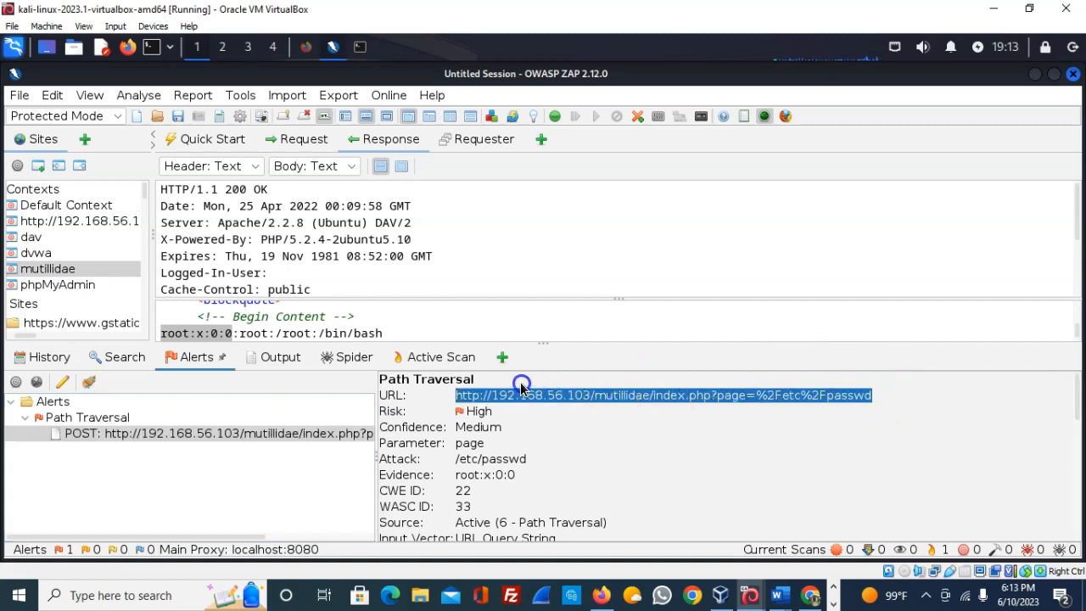
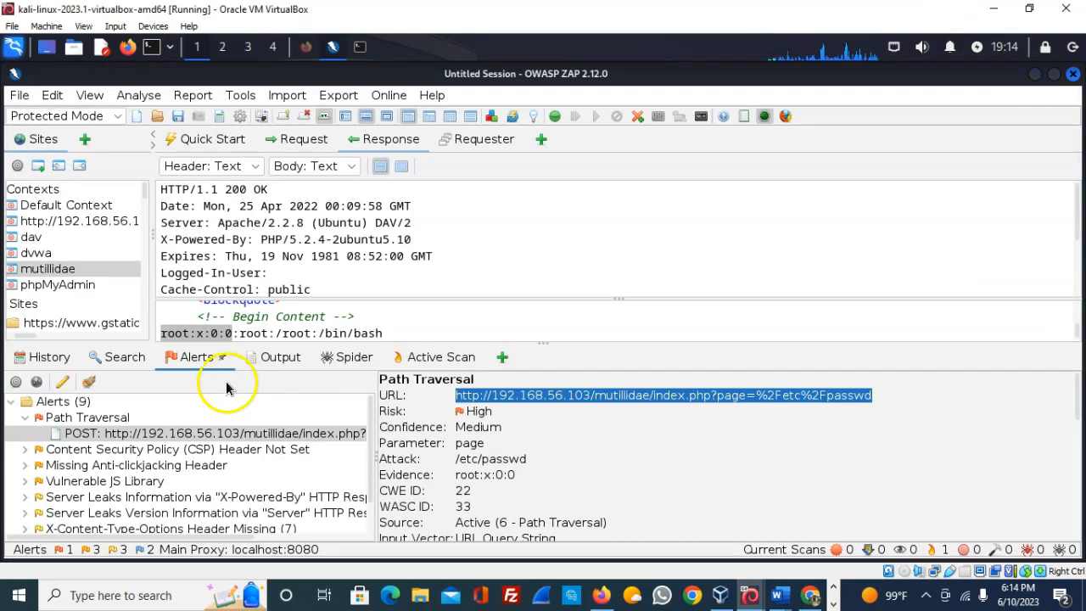
- Expand the response body pane so more of the leaked /etc/passwd entries are visible
left_click(355, 304)
left_click_drag(357, 292, 370, 239)
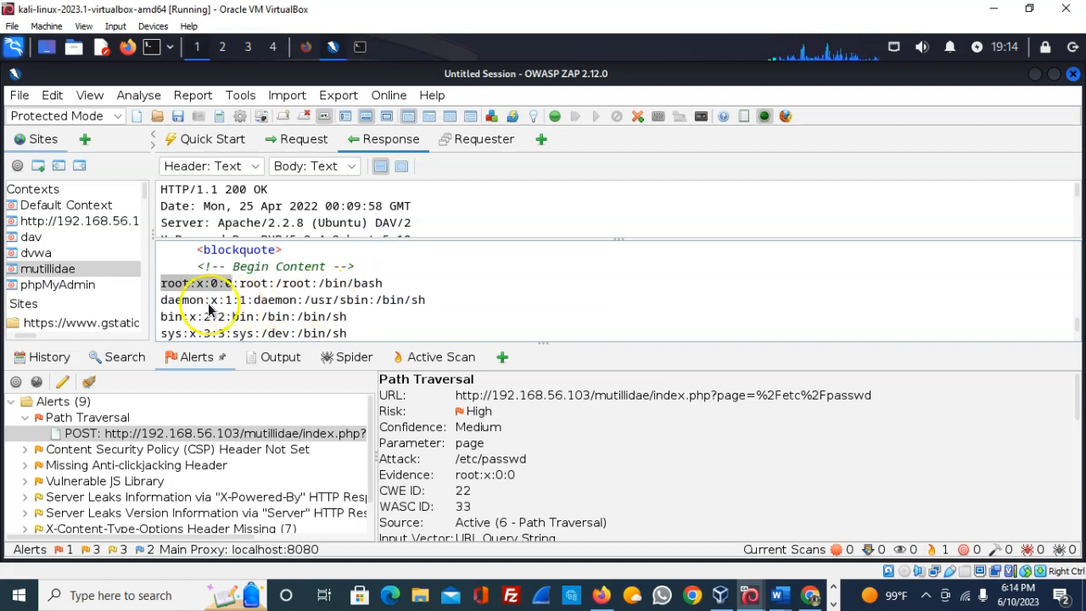
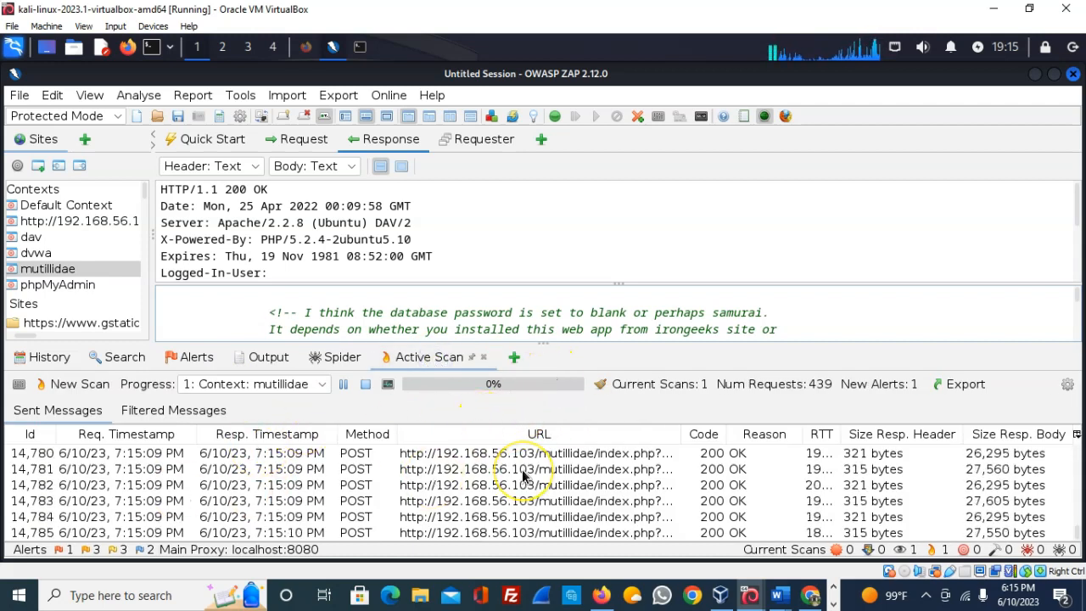
- Show the Scan Progress dialog with per-plugin progress for the running mutillidae active scan
left_click(388, 391)
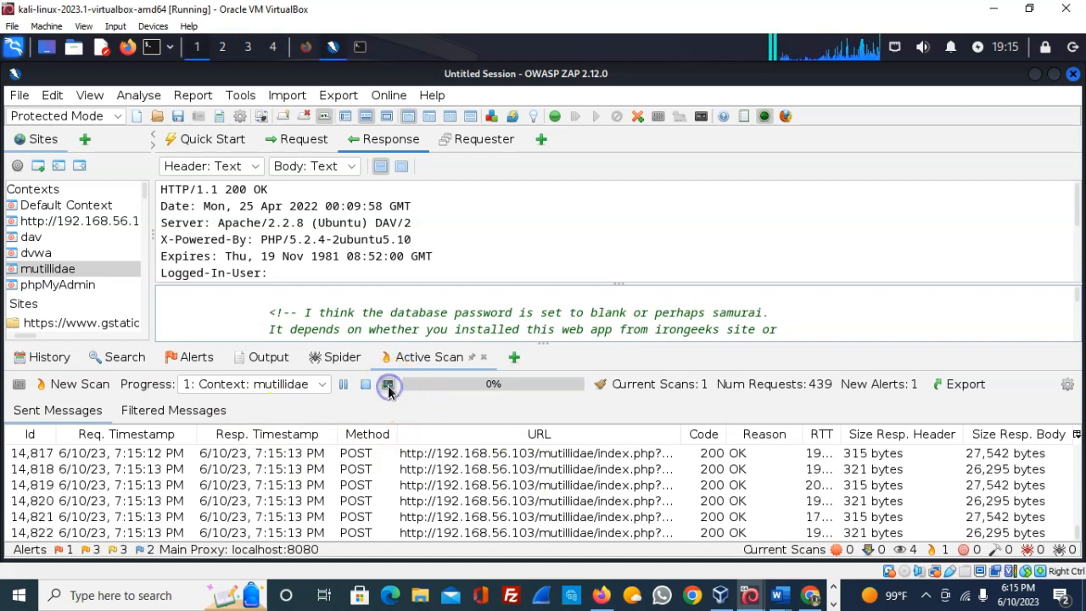
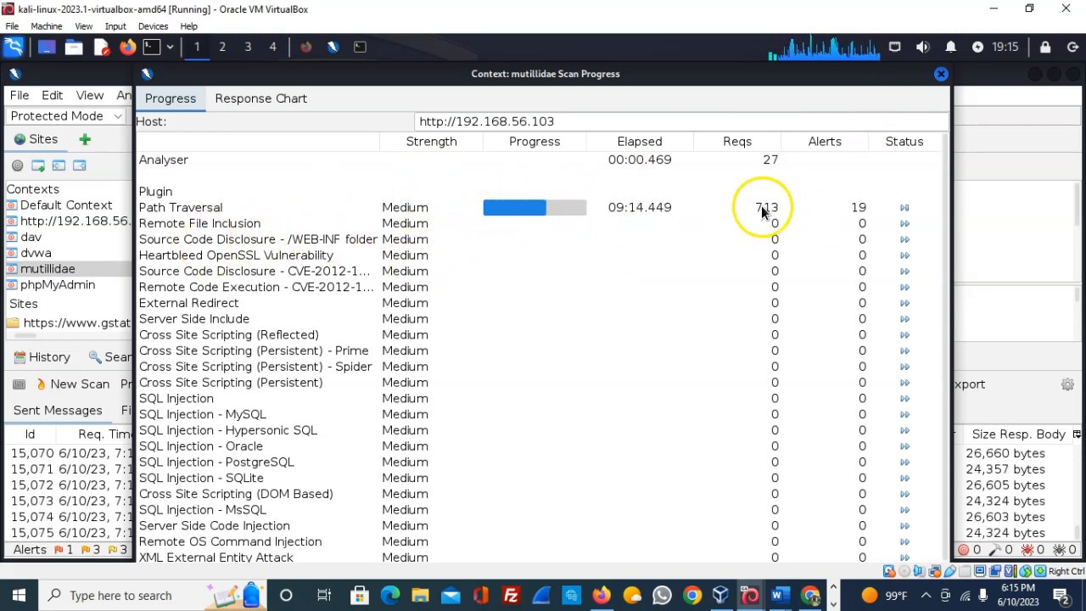
- Close the 'Context: mutillidae Scan Progress' dialog, leaving the active scan running at 1%
left_click(940, 78)
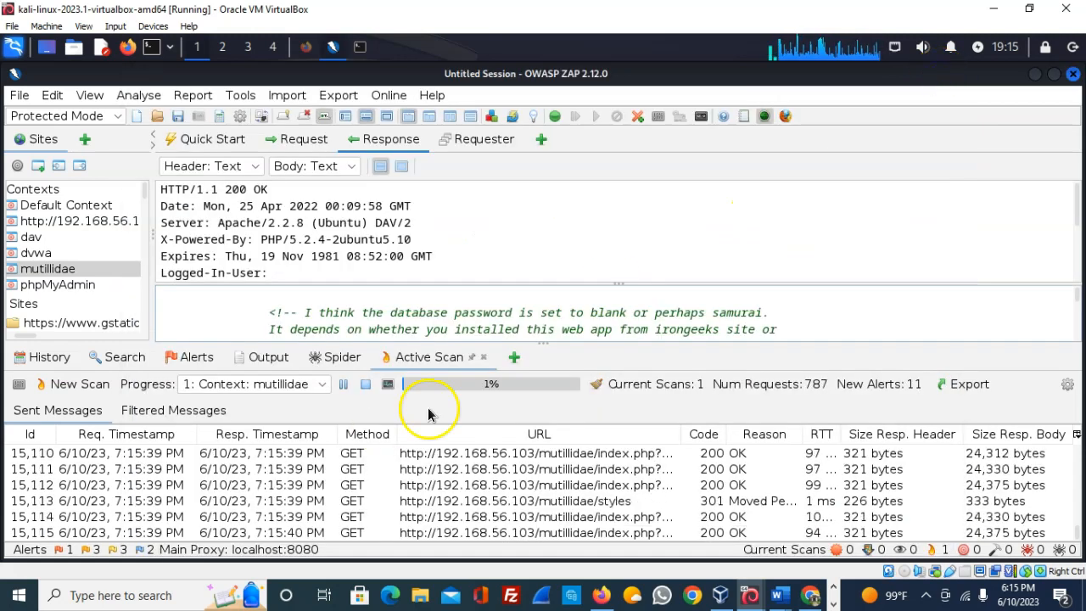
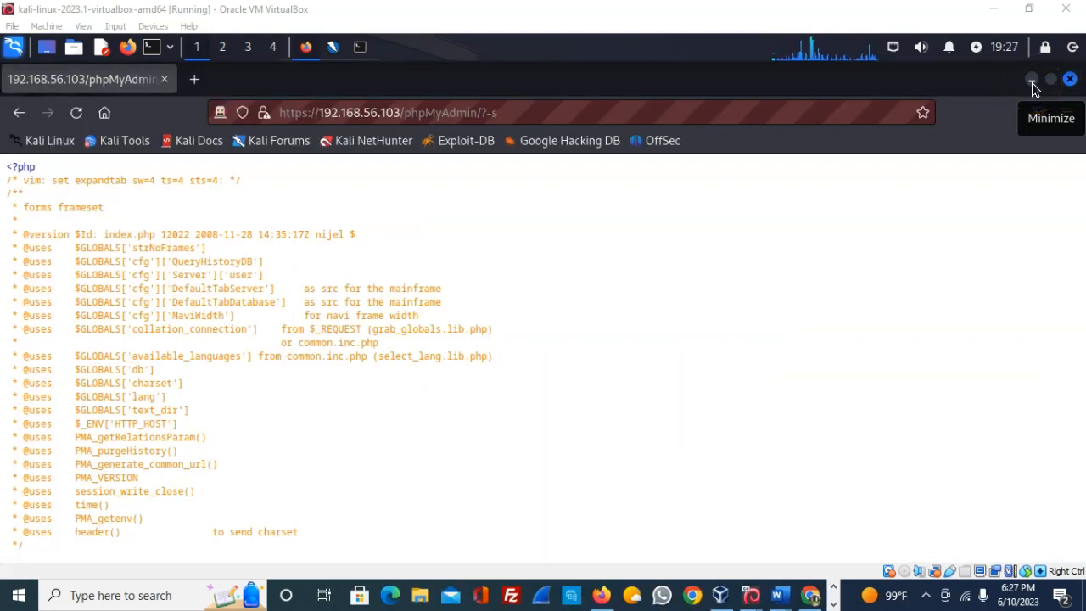
- Minimize the Firefox window showing the phpMyAdmin PHP source to bring OWASP ZAP forward
left_click(1033, 82)
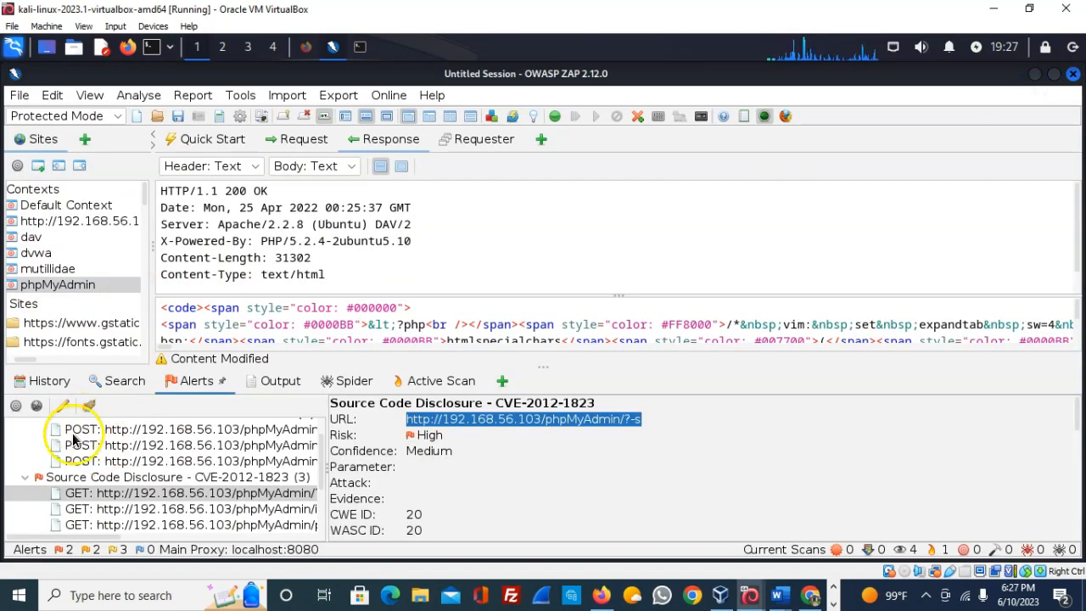
left_click(434, 381)
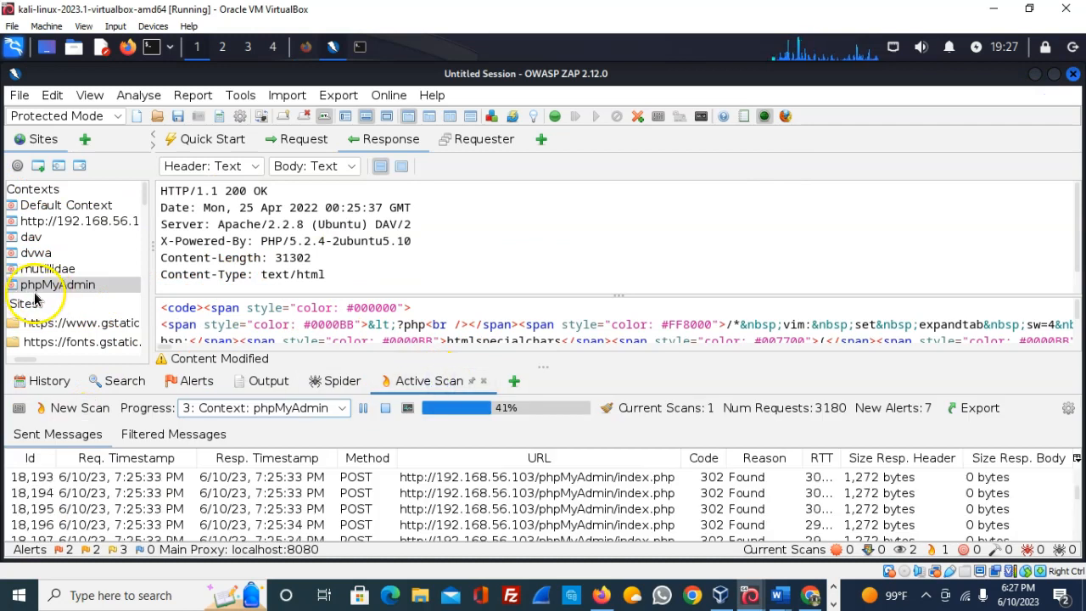
left_click(196, 382)
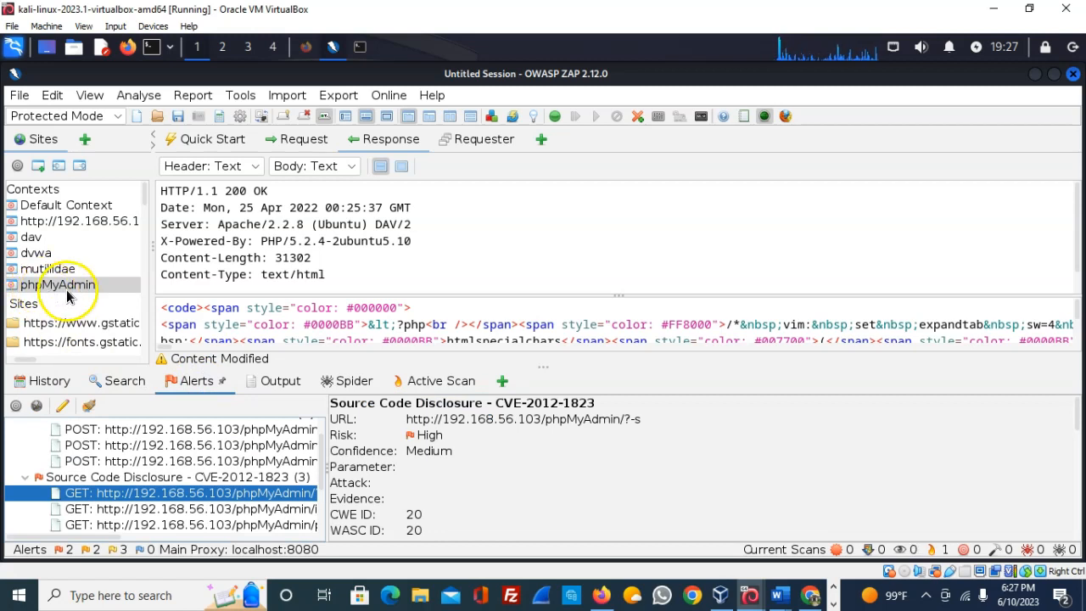
left_click_drag(322, 450, 322, 424)
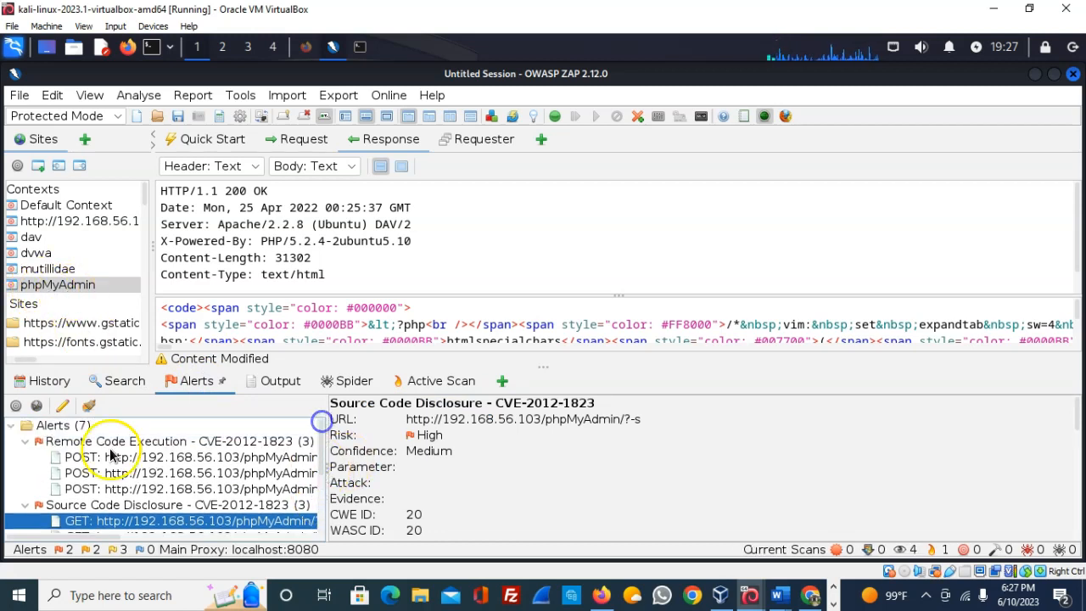
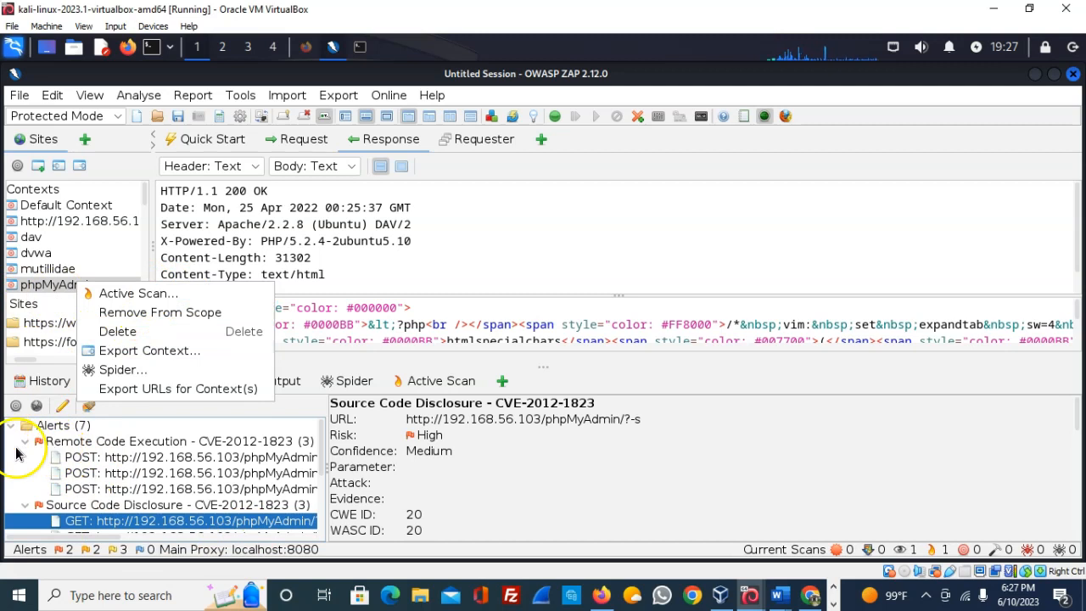
- Collapse the Remote Code Execution and Source Code Disclosure alert groups and view the active scan at 42%
left_click(26, 441)
left_click(27, 458)
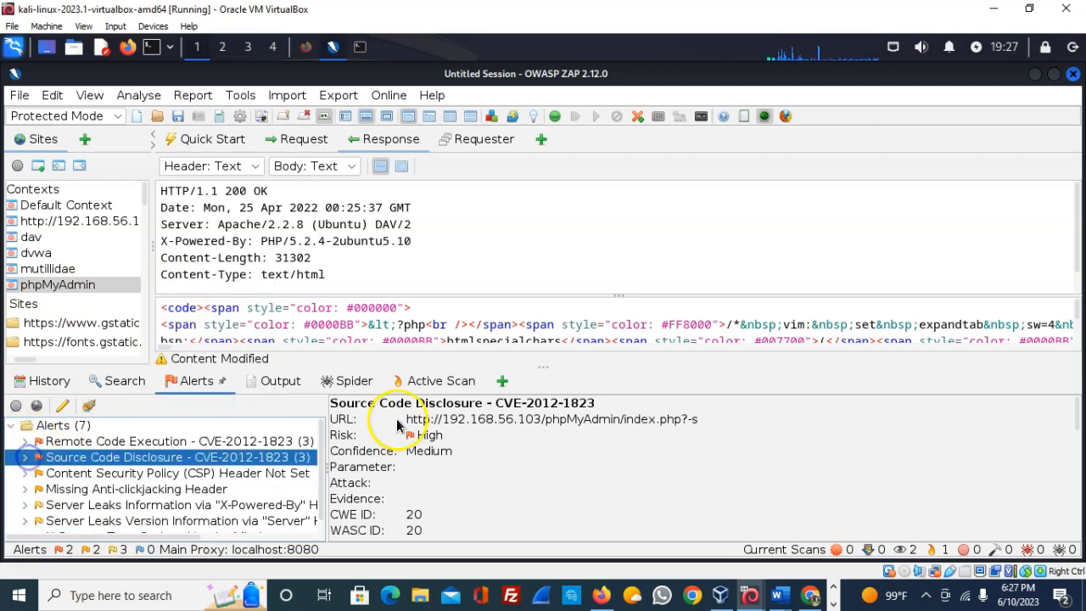
left_click(465, 382)
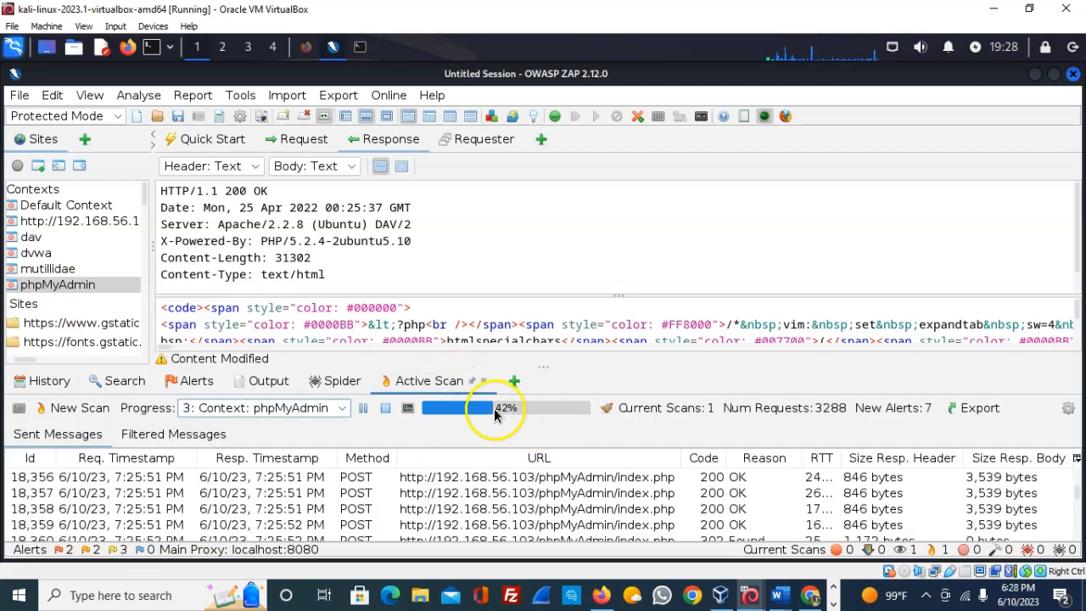
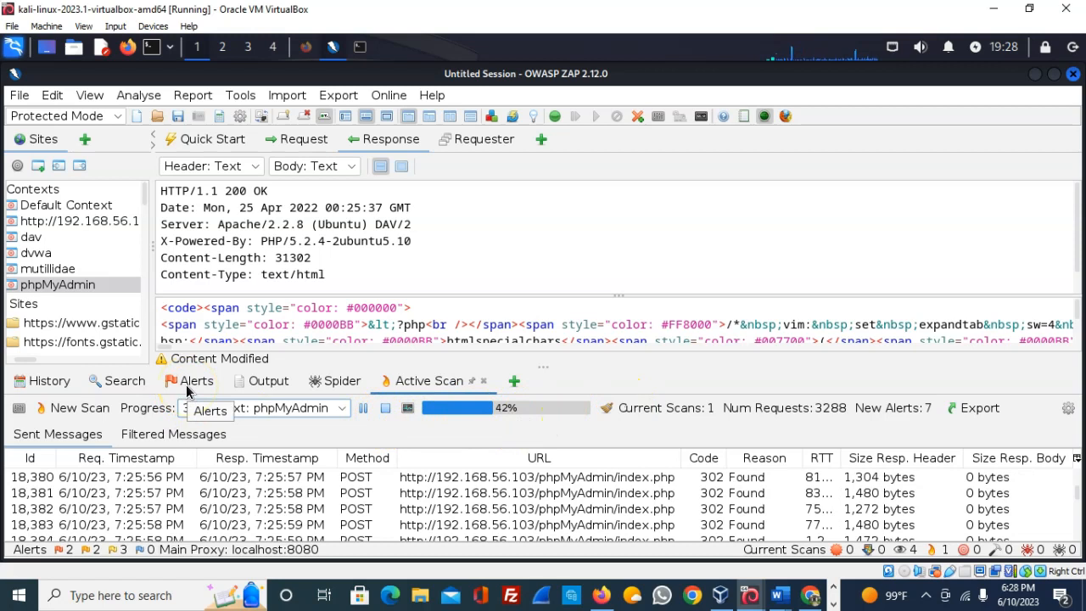
- Show the Alerts panel listing the active scan's seven findings, including high-risk CVE-2012-1823 issues
left_click(188, 390)
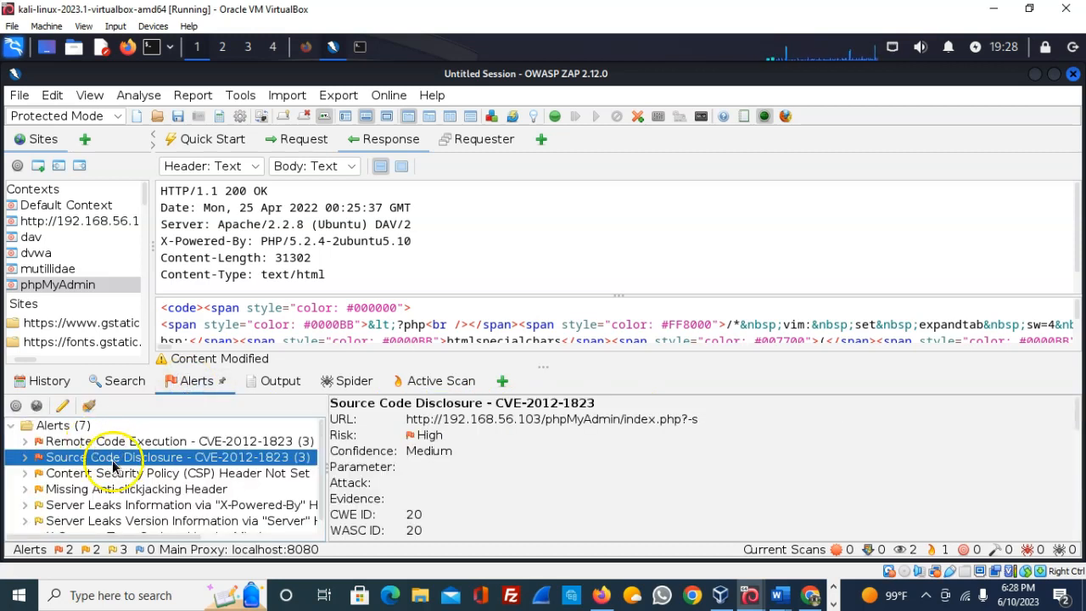
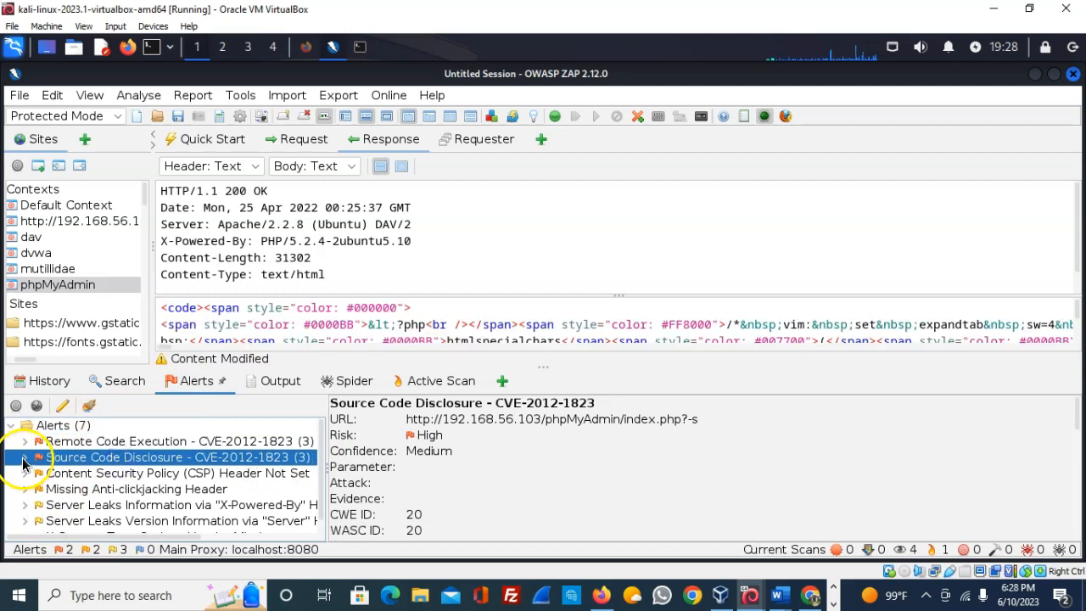
- Expand Source Code Disclosure - CVE-2012-1823, widen the tree, and select its index.php?-s instance
left_click(24, 459)
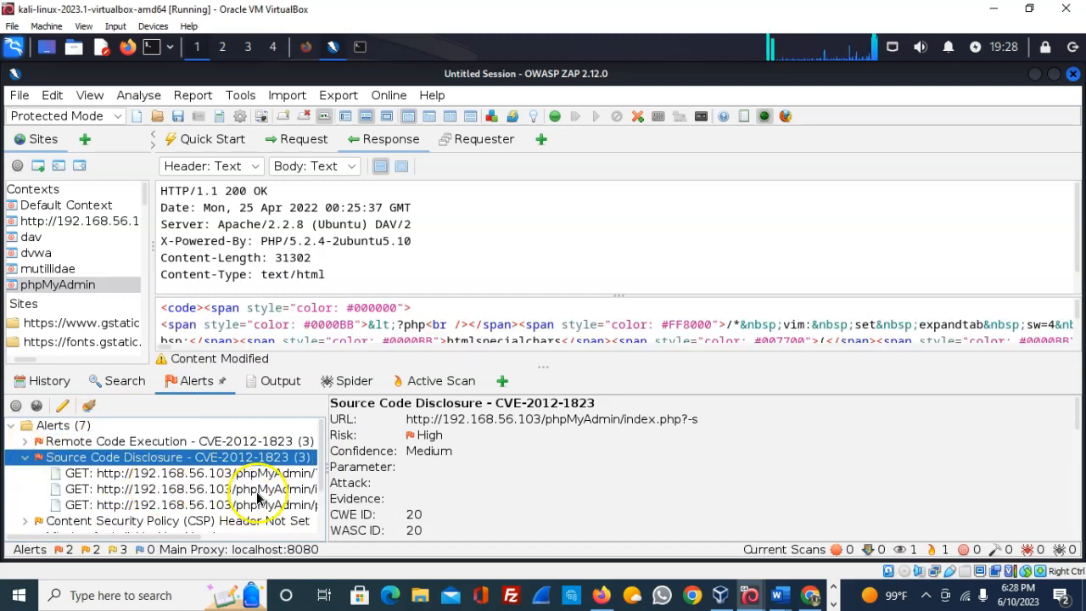
left_click_drag(324, 481, 393, 480)
left_click(299, 490)
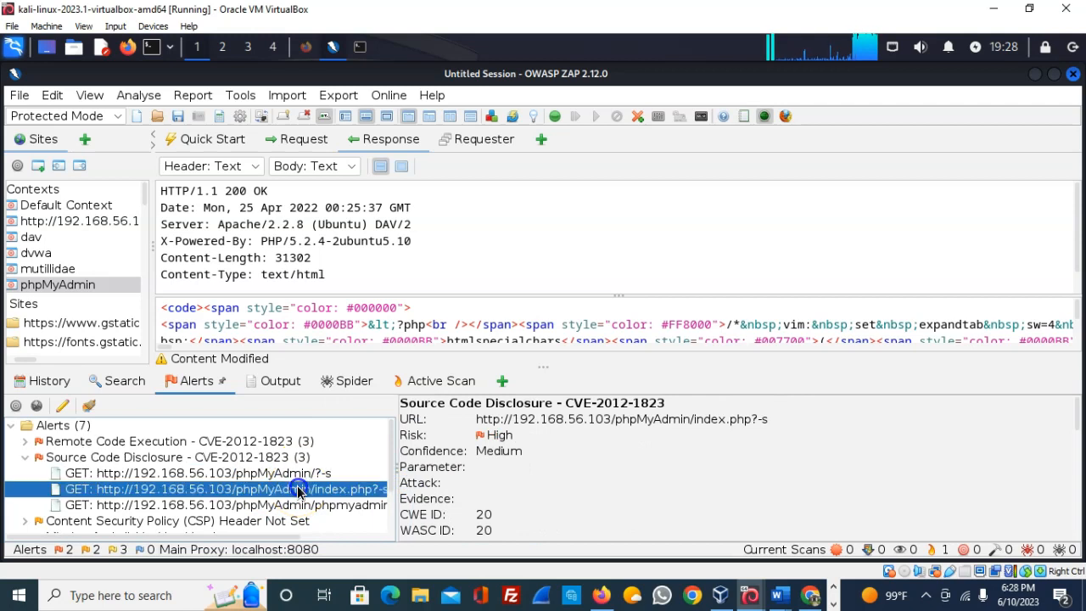
- View the alert's Edit Alert details, check the css.php and phpMyAdmin/?-s instances, and select the URL
double_click(793, 469)
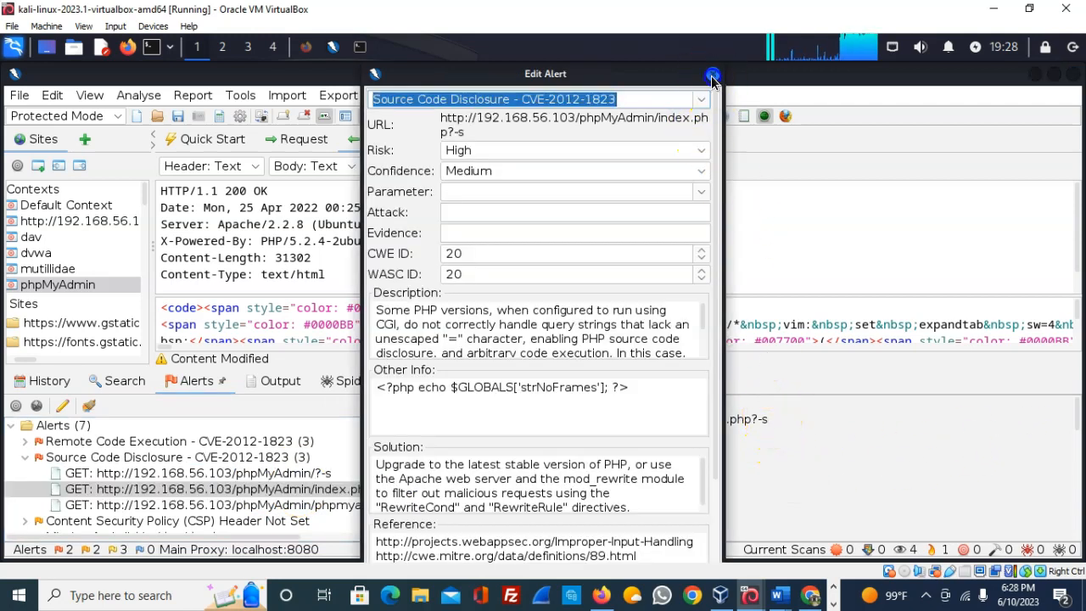
left_click(712, 77)
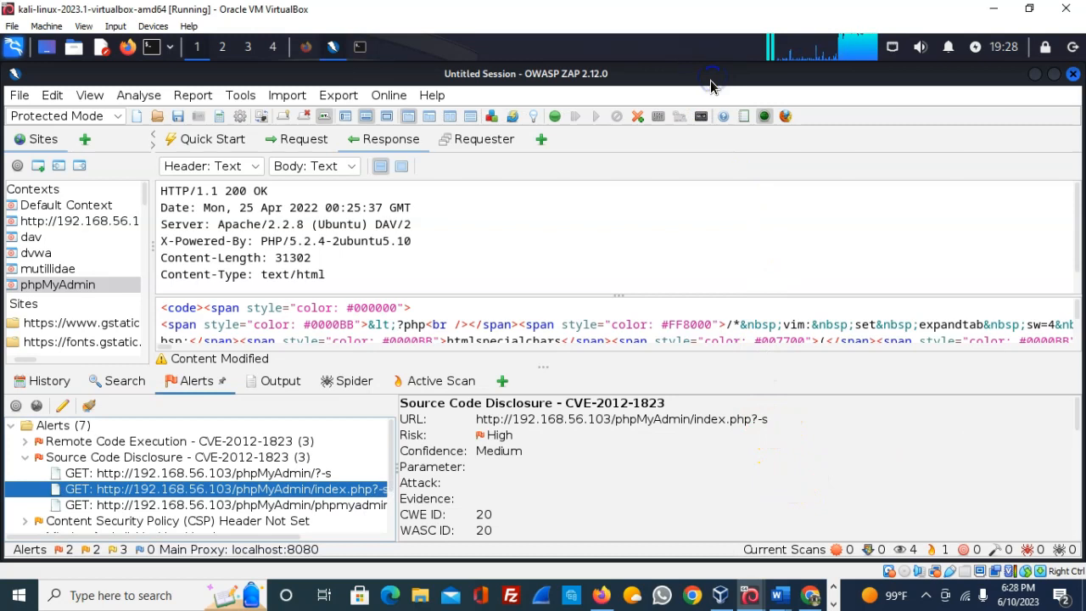
left_click(325, 506)
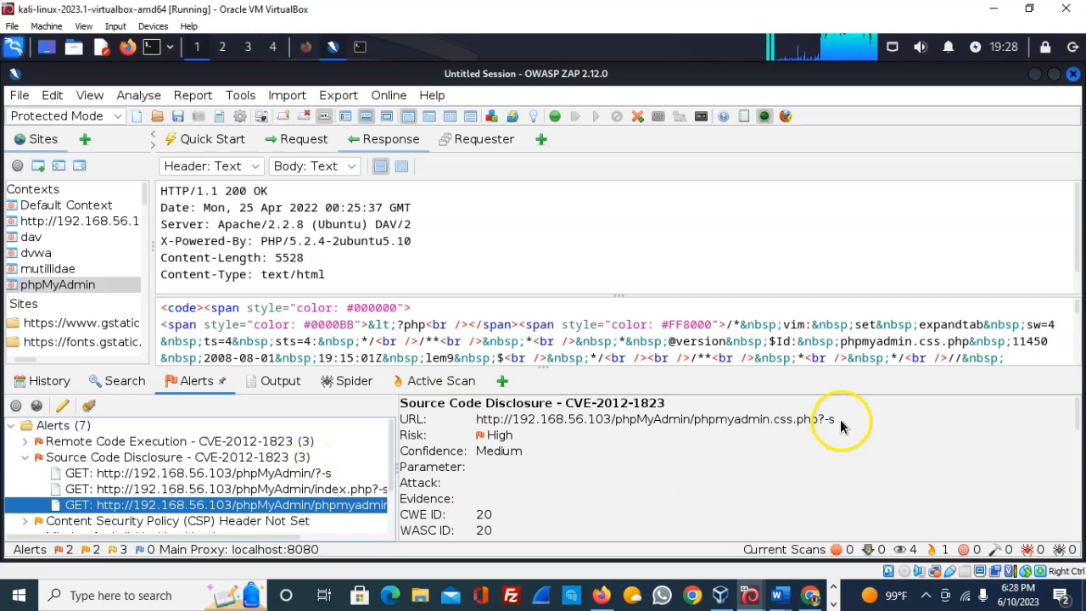
left_click(304, 473)
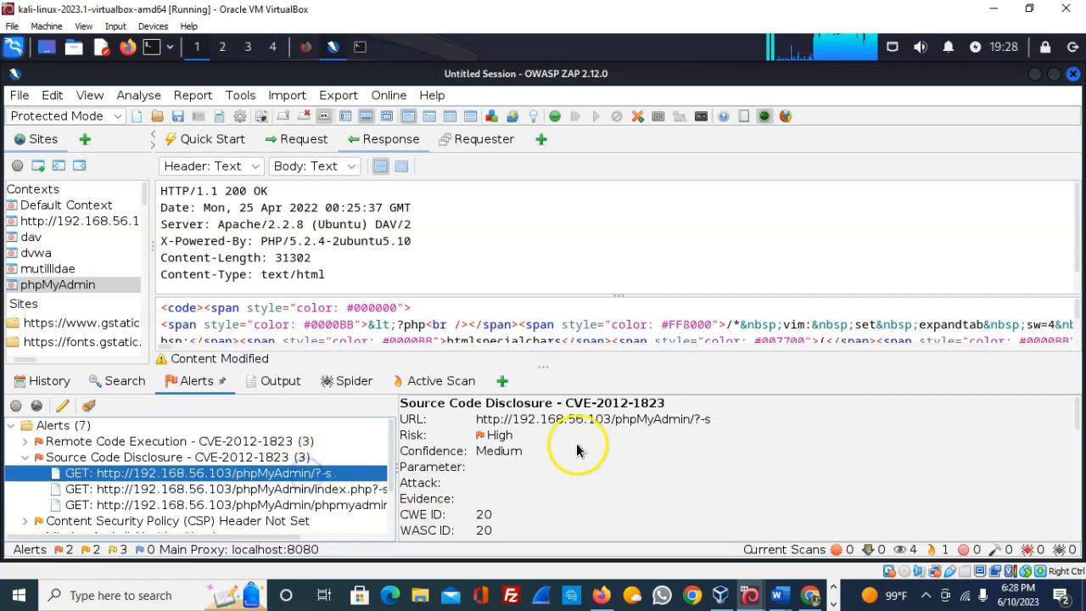
left_click_drag(715, 427, 481, 421)
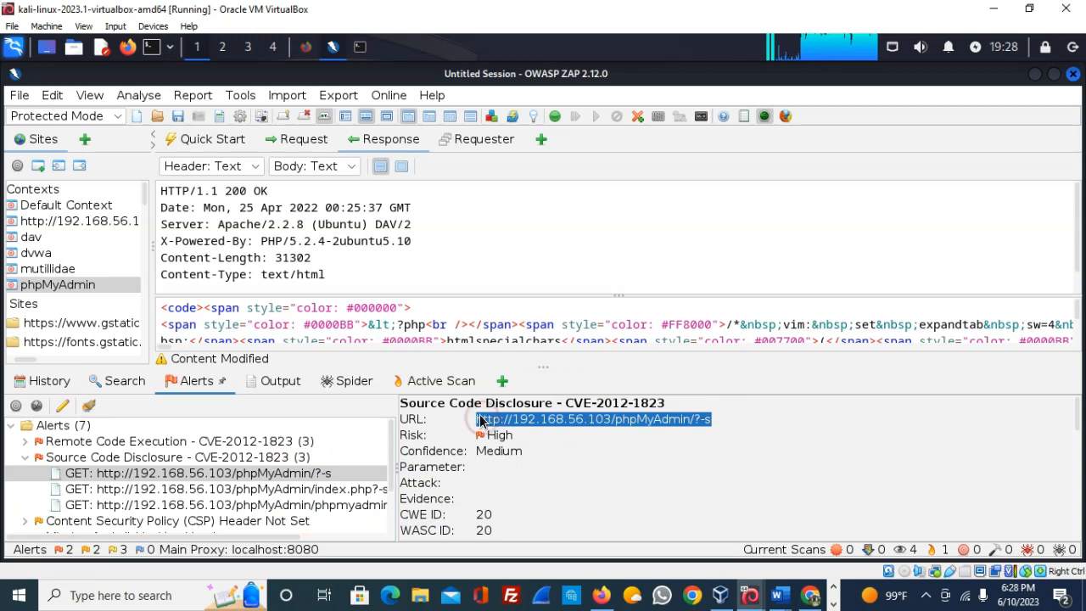
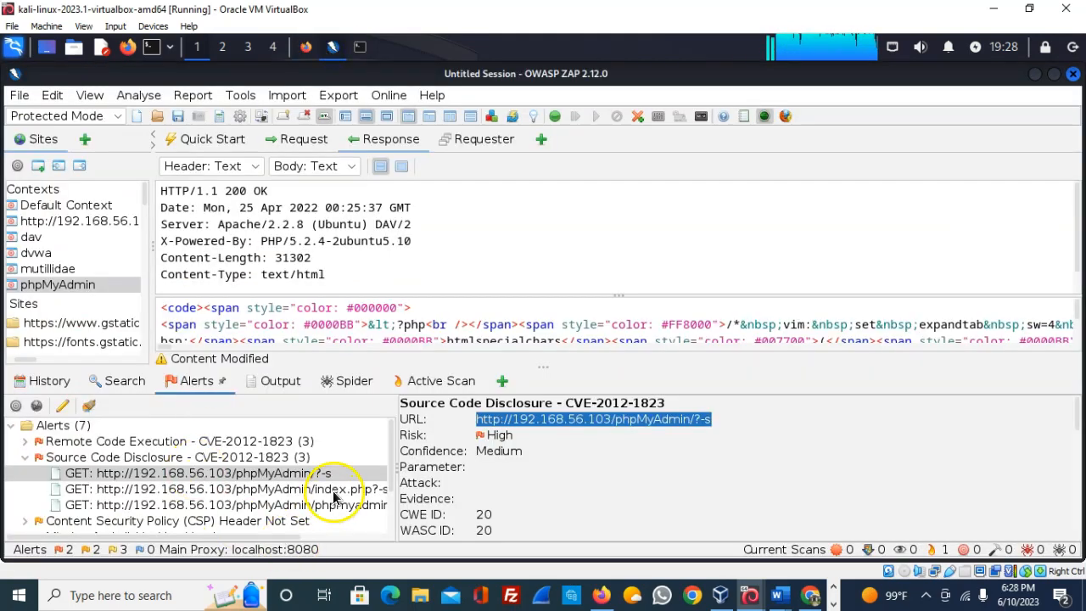
- Show the phpmyadmin.css.php?-s Source Code Disclosure instance and select its full URL in the alert details
left_click(344, 505)
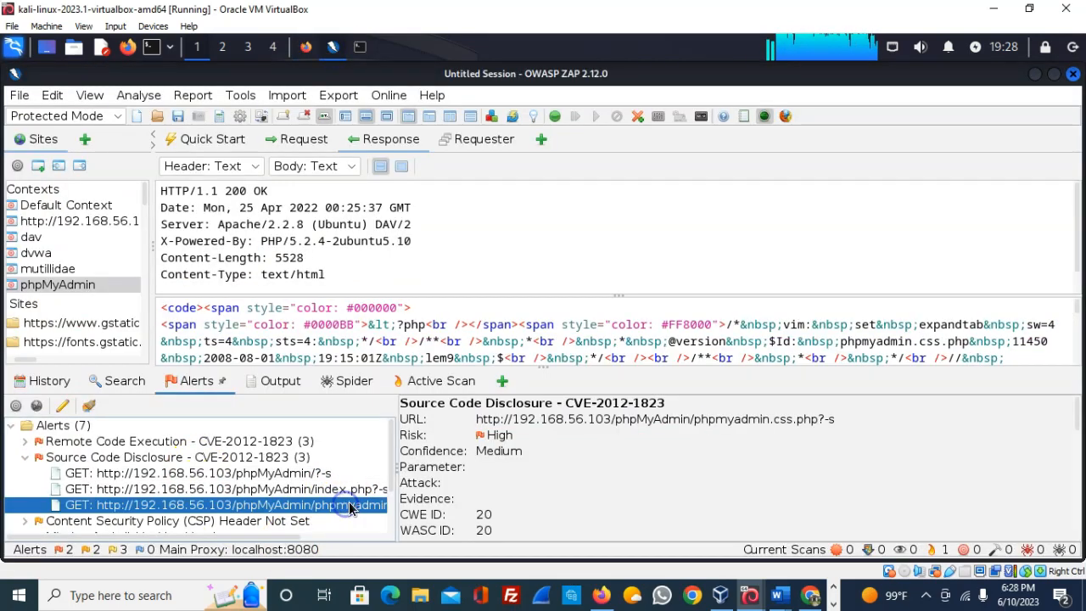
left_click_drag(834, 421, 501, 422)
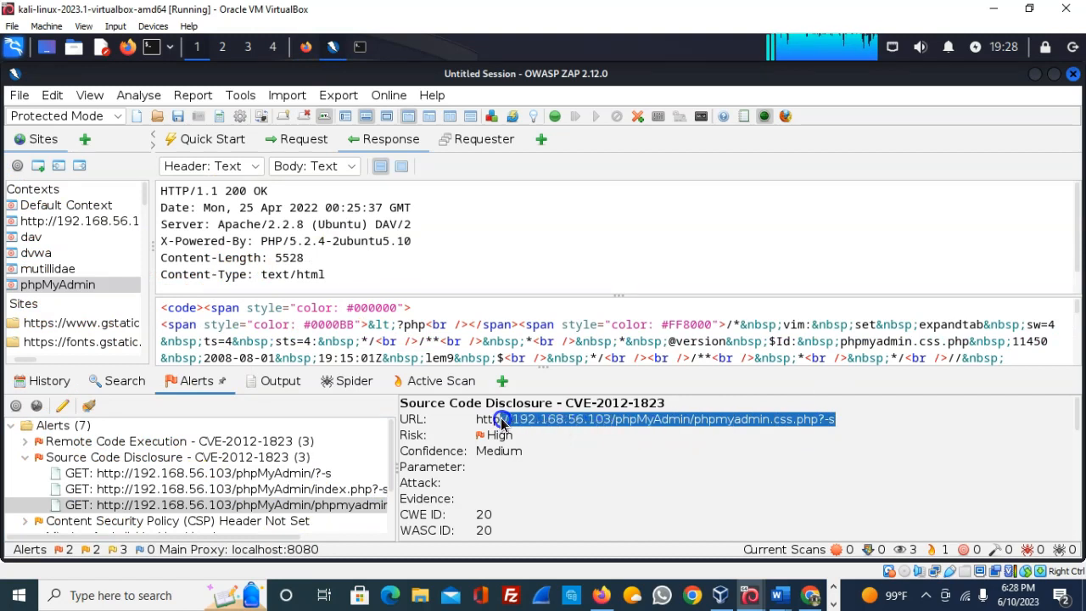
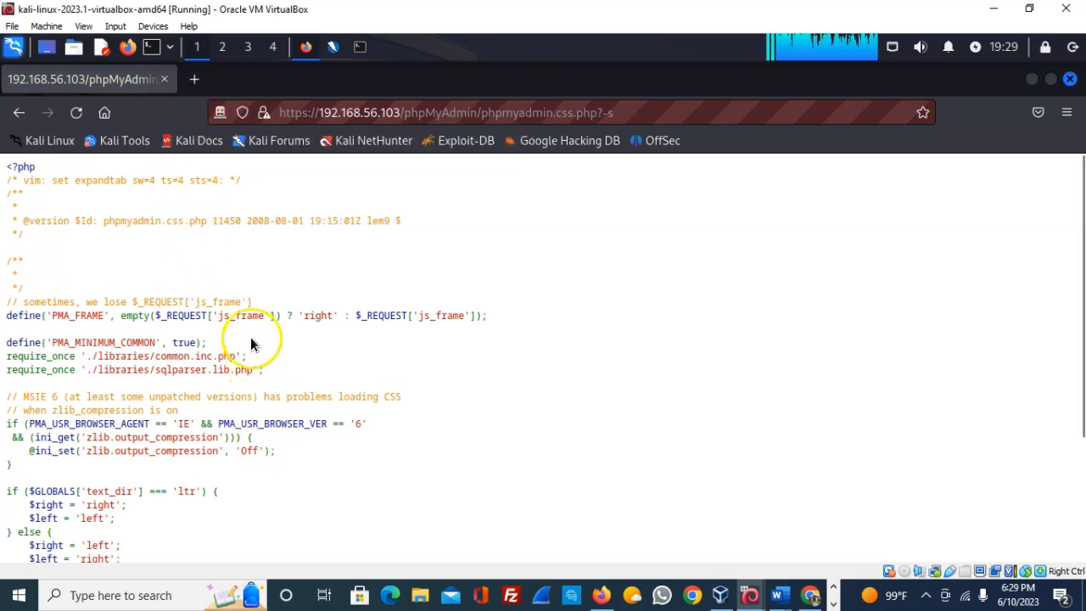
- Scroll down the disclosed phpmyadmin.css.php source to its closing ?> tag
scroll(212, 340, "down", 3)
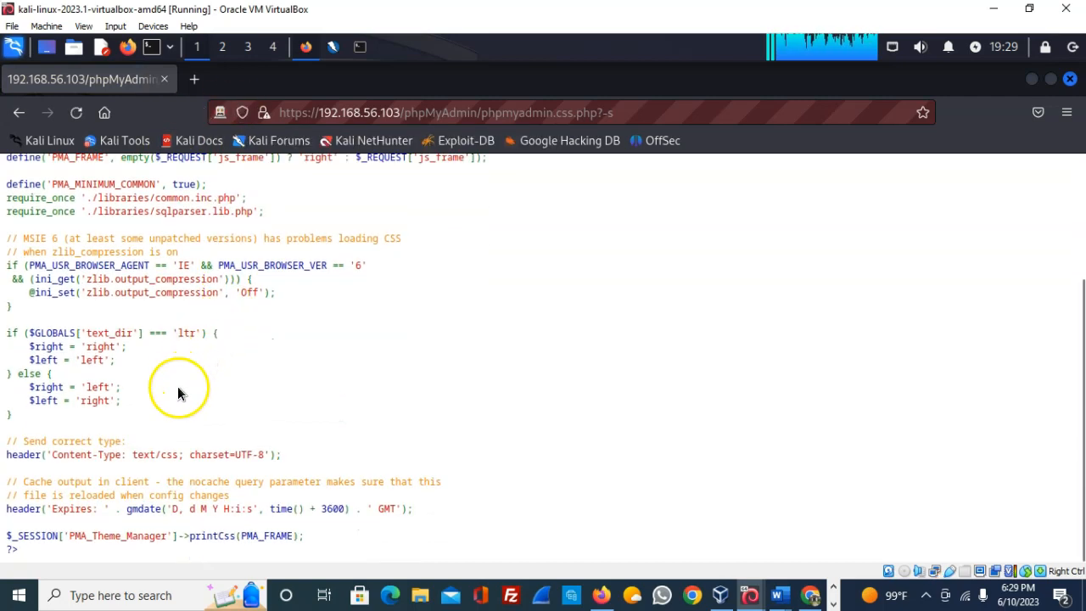
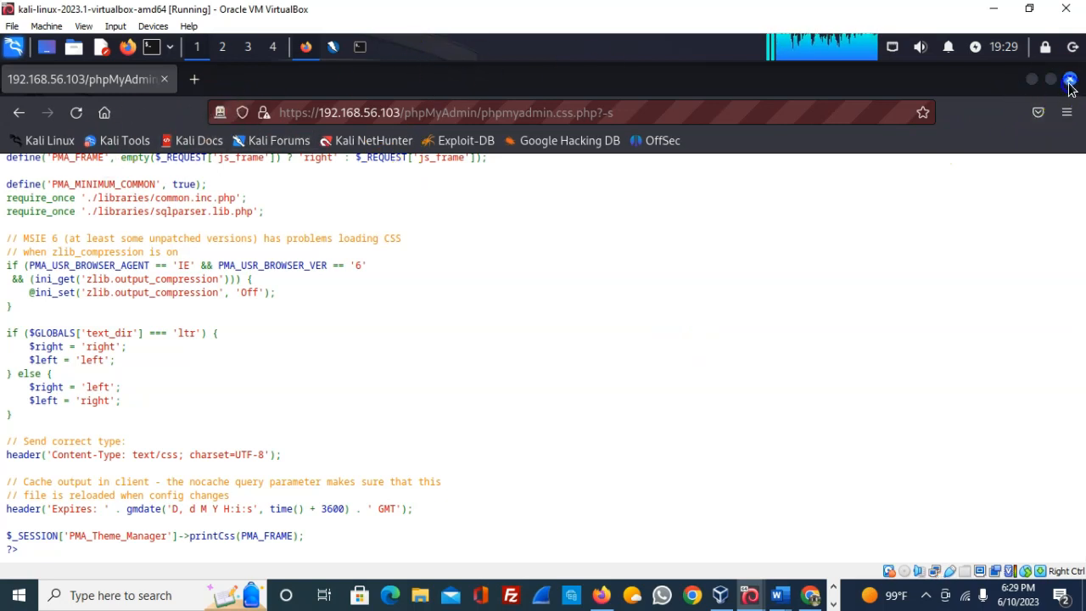
- Close Firefox with the phpmyadmin.css.php source to return to ZAP
left_click(1070, 81)
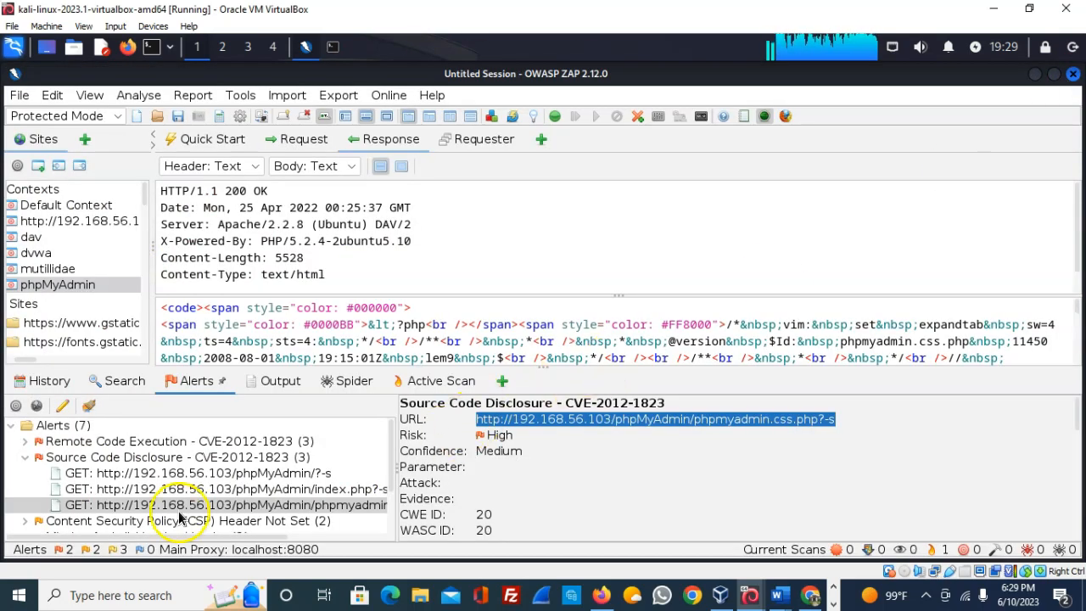
- Read the GET phpMyAdmin/?-s CVE-2012-1823 alert down to its Solution, then collapse Source Code Disclosure
left_click(198, 477)
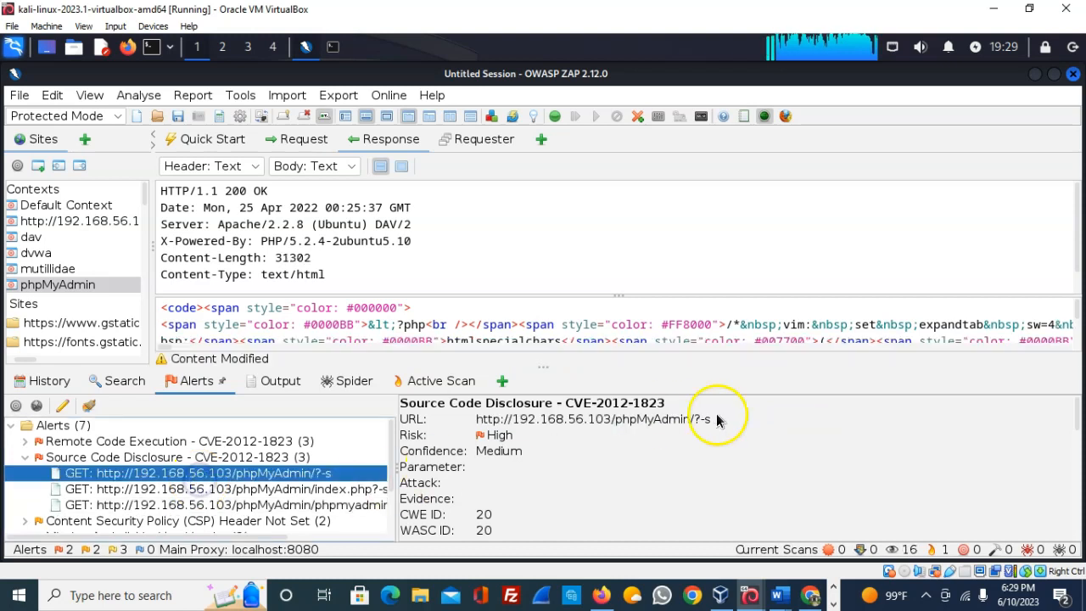
scroll(478, 478, "down", 3)
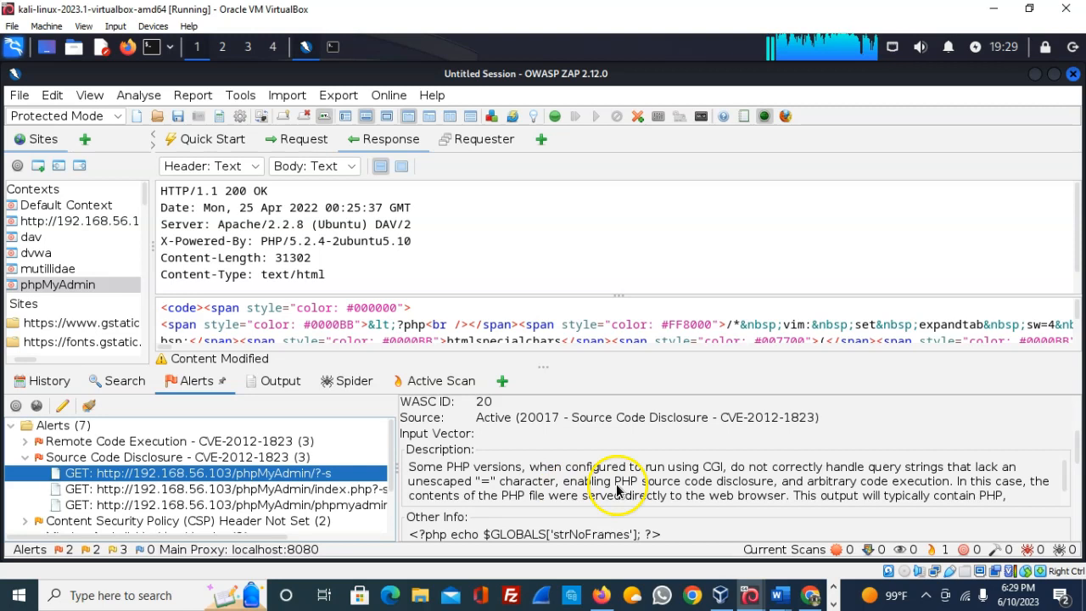
scroll(616, 482, "down", 1)
scroll(1072, 466, "down", 2)
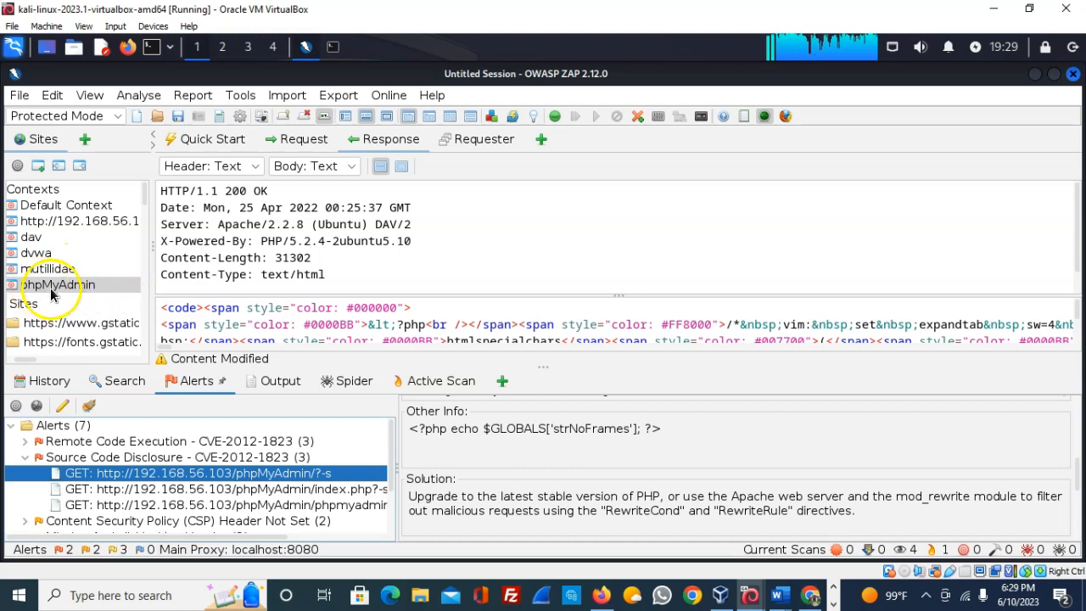
left_click(27, 459)
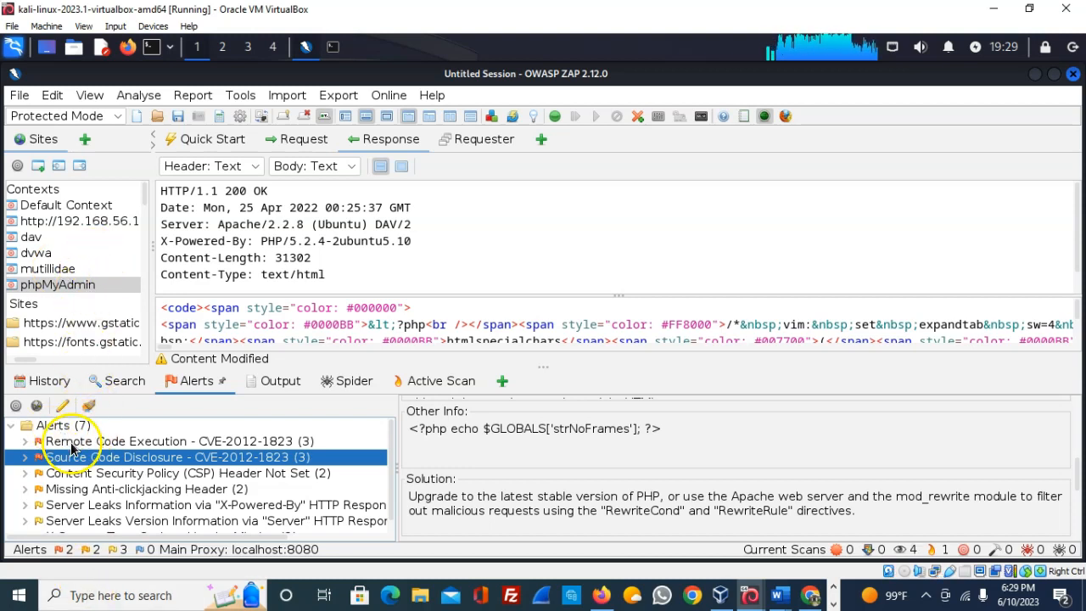
- Persist the session to a file named 'metasploitable scanning', agreeing to stop active scans
left_click(18, 96)
left_click(73, 182)
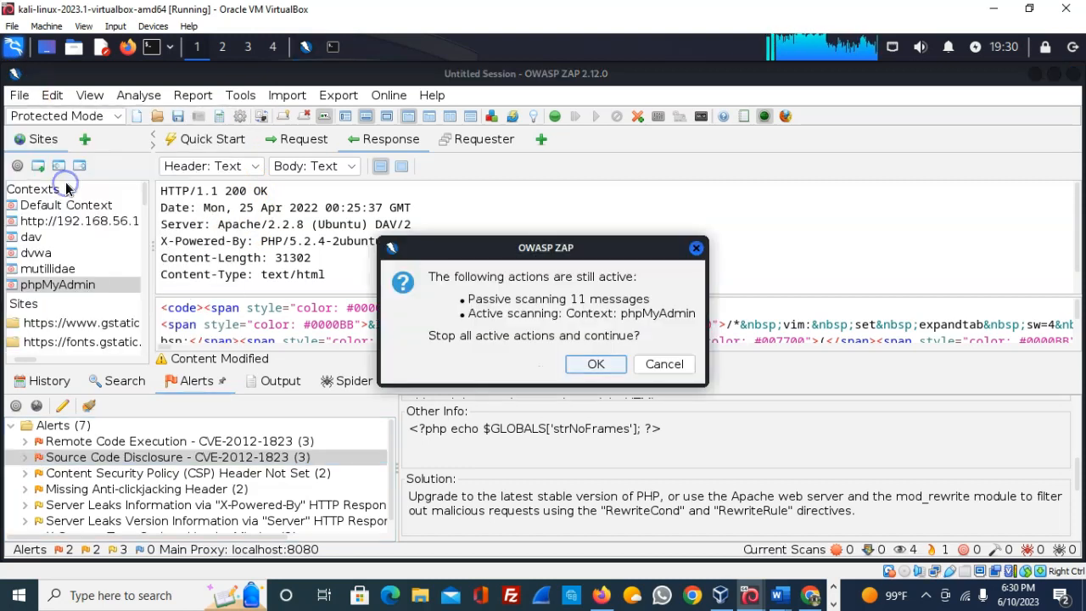
left_click(596, 365)
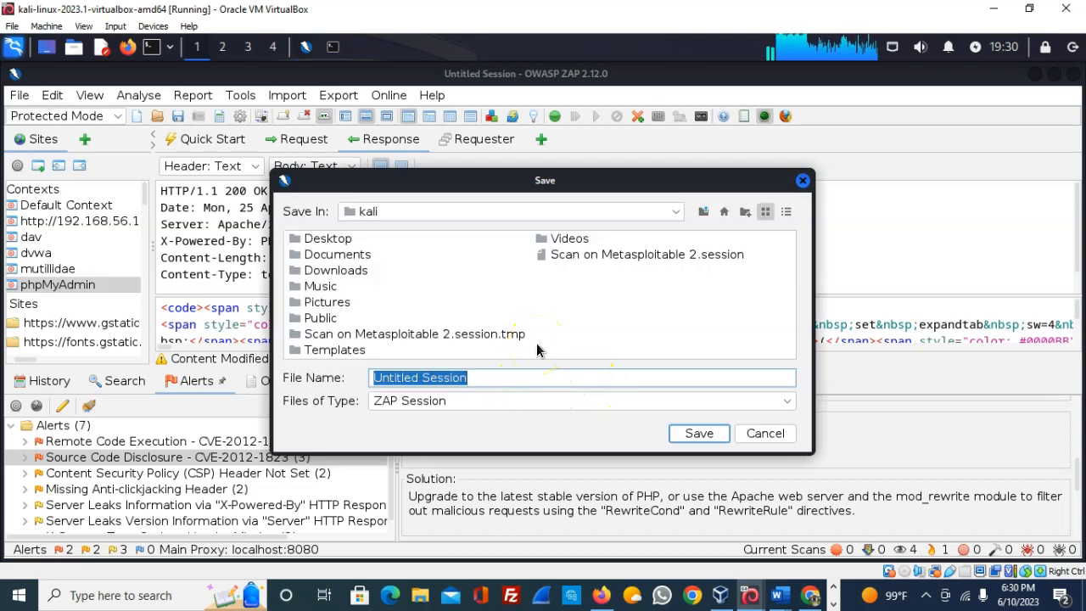
type("metasploitable scanning")
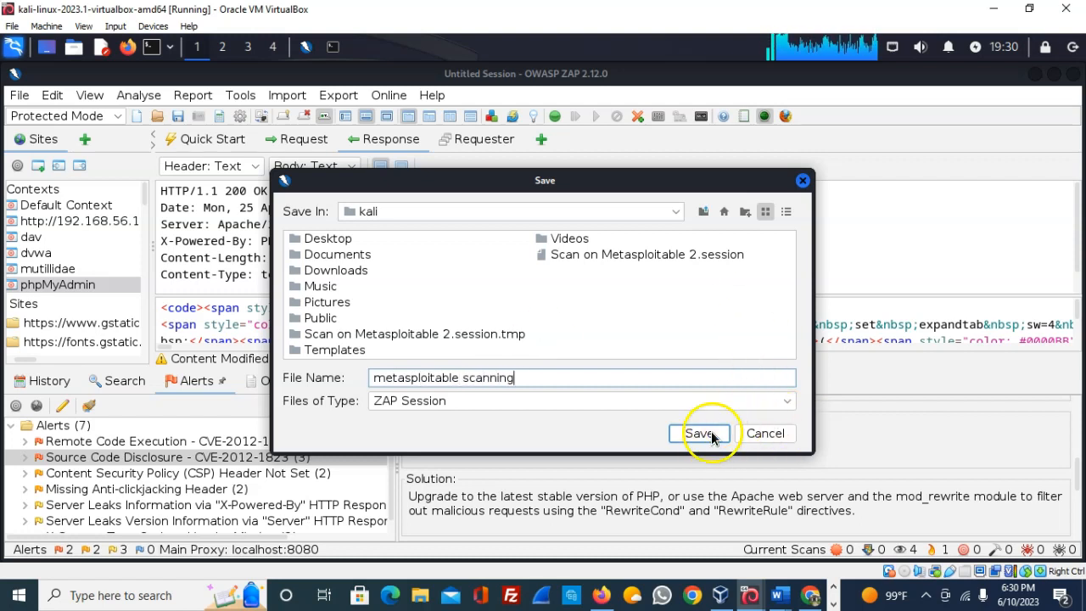
left_click(710, 435)
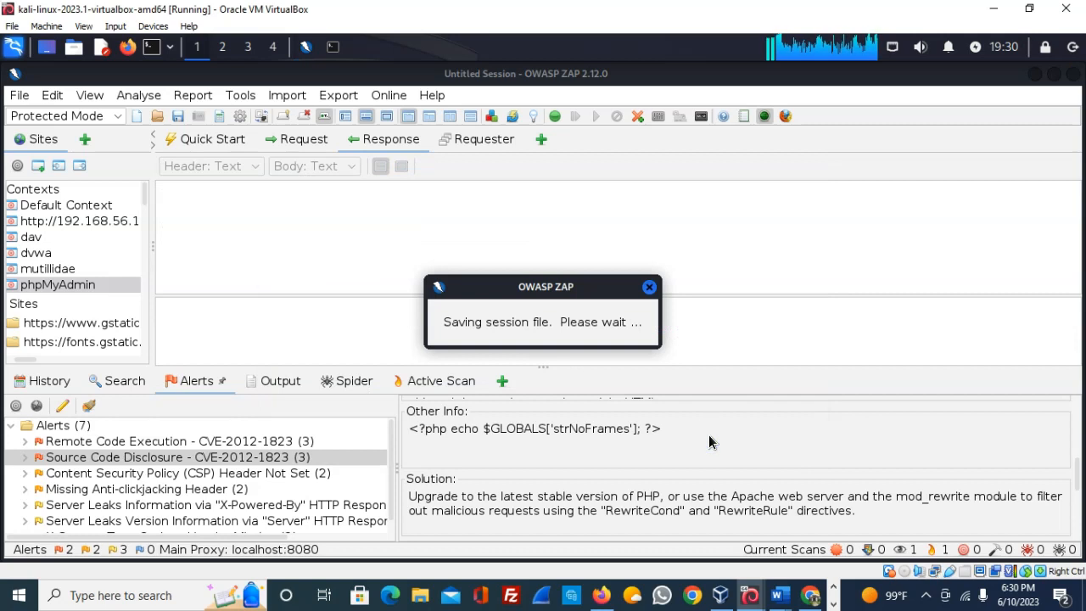